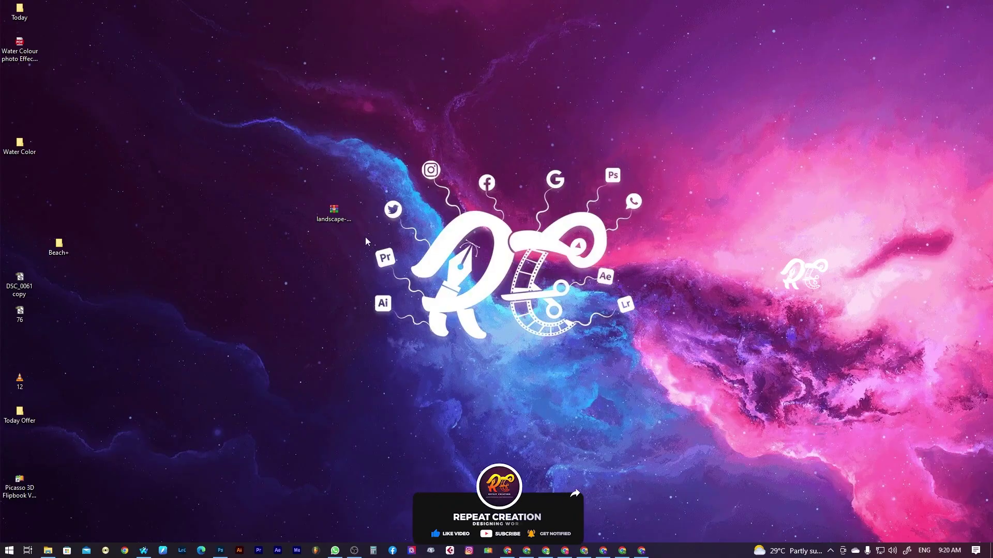
Extract the landscape mockup RAR archive on the desktop
left_click_drag(338, 216, 766, 247)
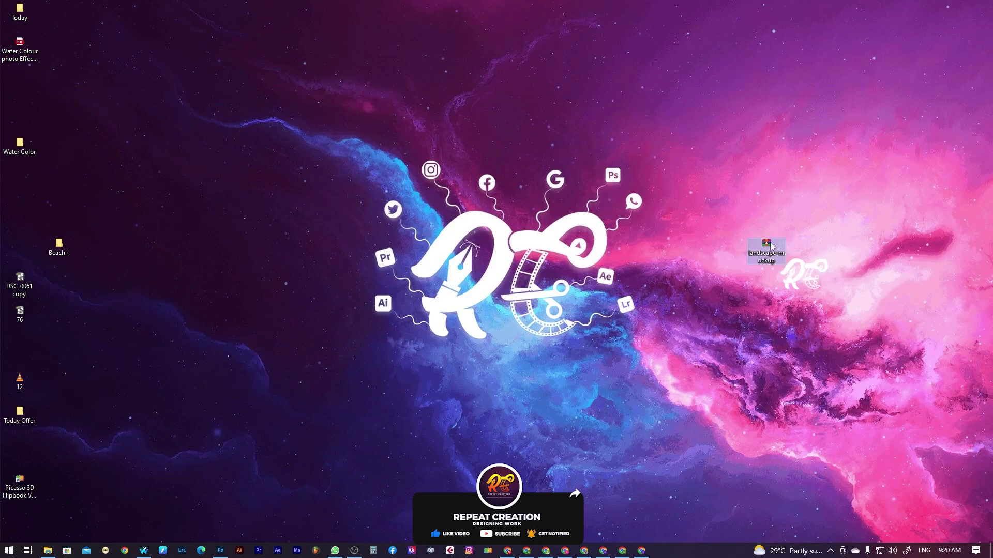
right_click(770, 246)
left_click(821, 307)
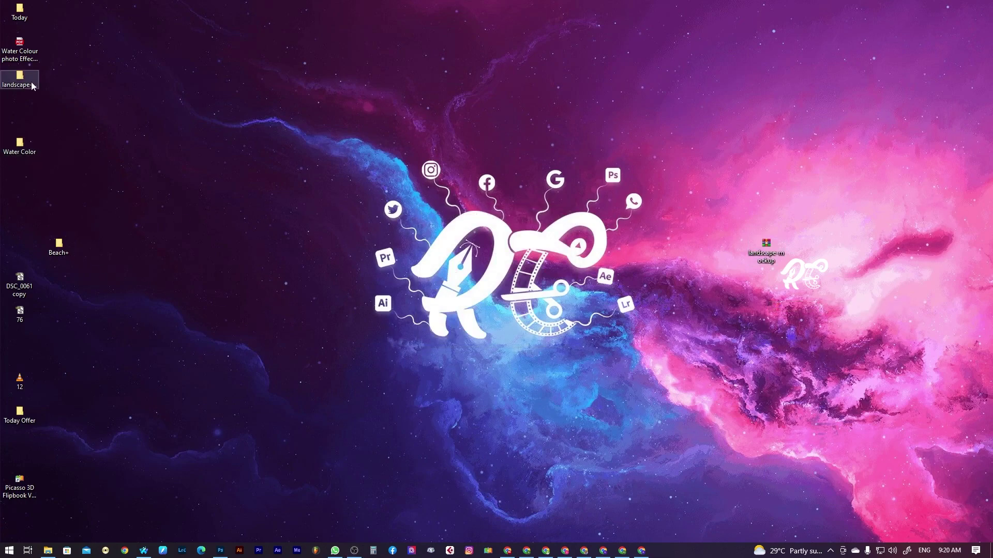
left_click_drag(32, 85, 691, 320)
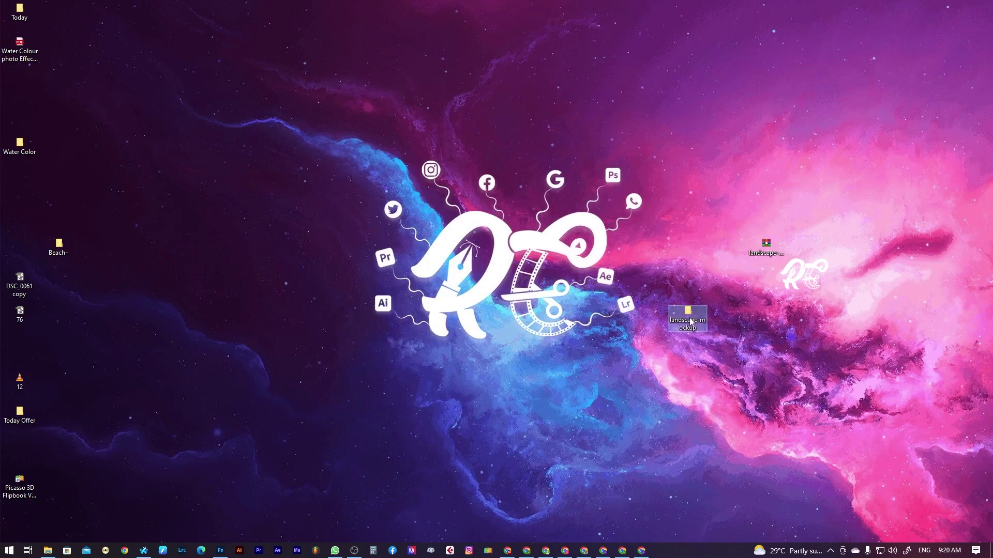
In the landscape-mockup folder, view files as extra large icons and open 2.psd in Photoshop 2022
double_click(691, 322)
double_click(148, 184)
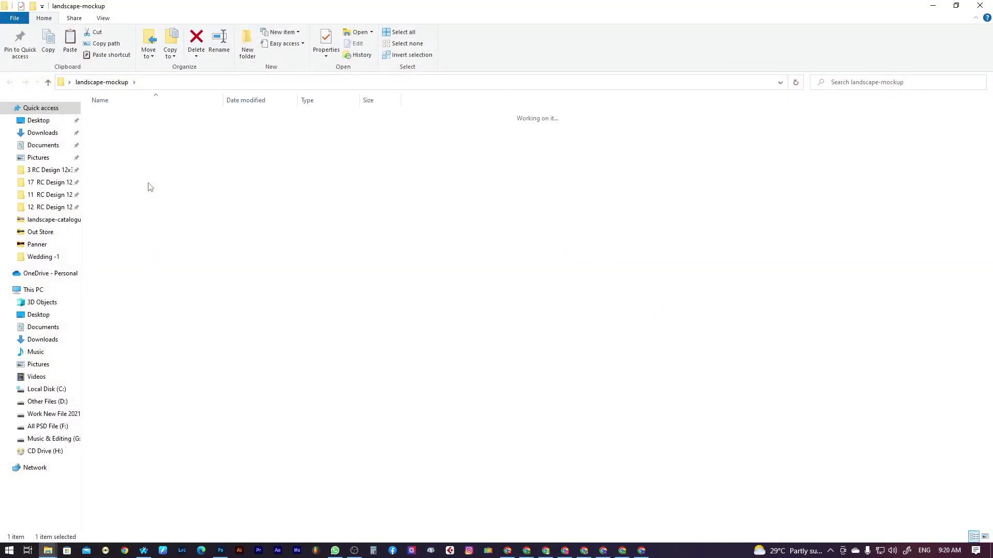
right_click(188, 175)
mouse_move(242, 181)
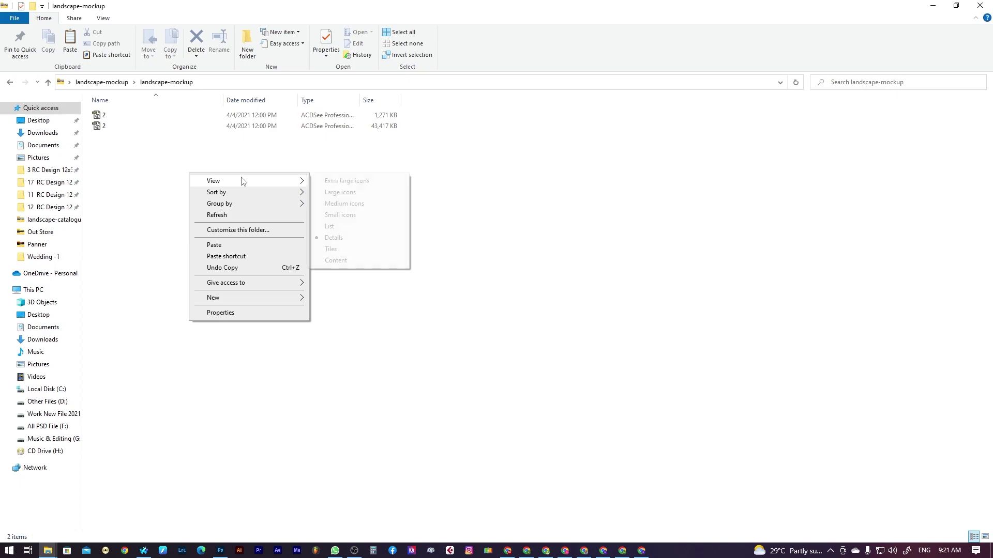
left_click(327, 182)
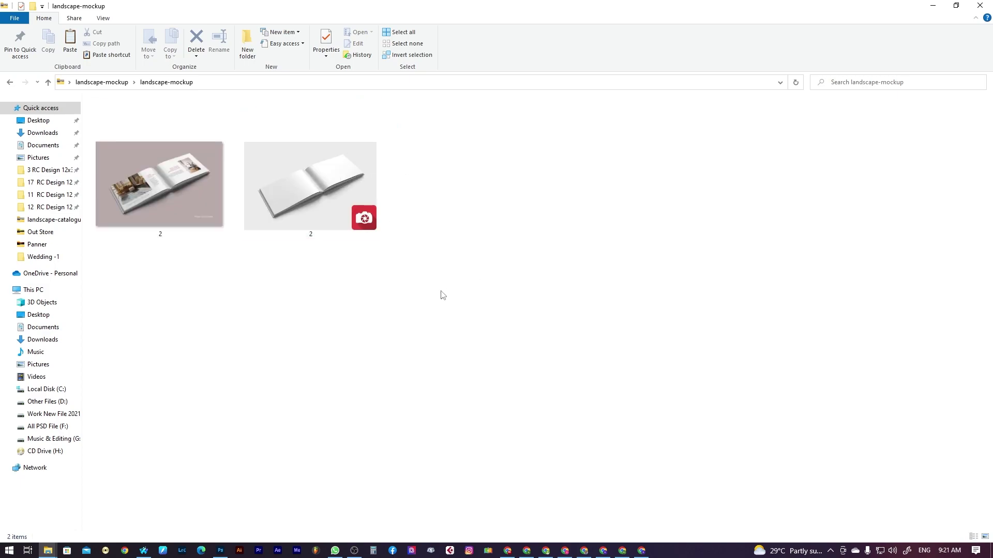
right_click(475, 245)
left_click(445, 195)
mouse_move(400, 203)
right_click(321, 184)
mouse_move(347, 203)
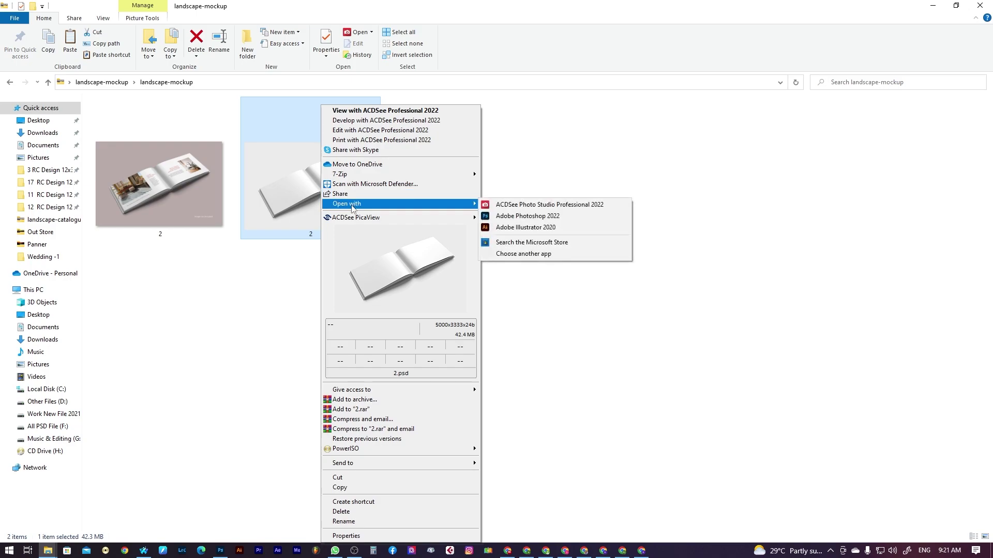
left_click(515, 218)
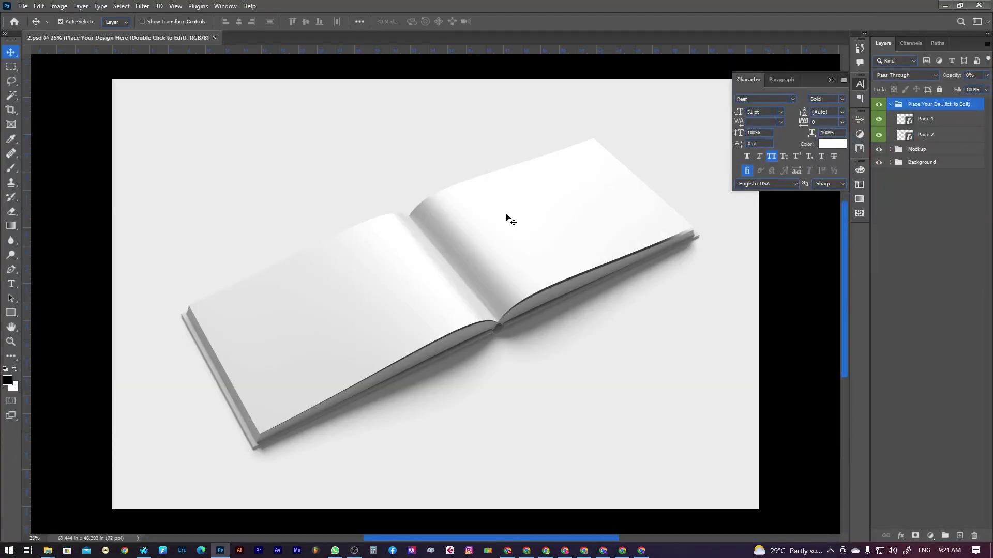
Expand the Place Your Design Here group to show the Page 1 and Page 2 smart objects
key("Tab")
key("Tab")
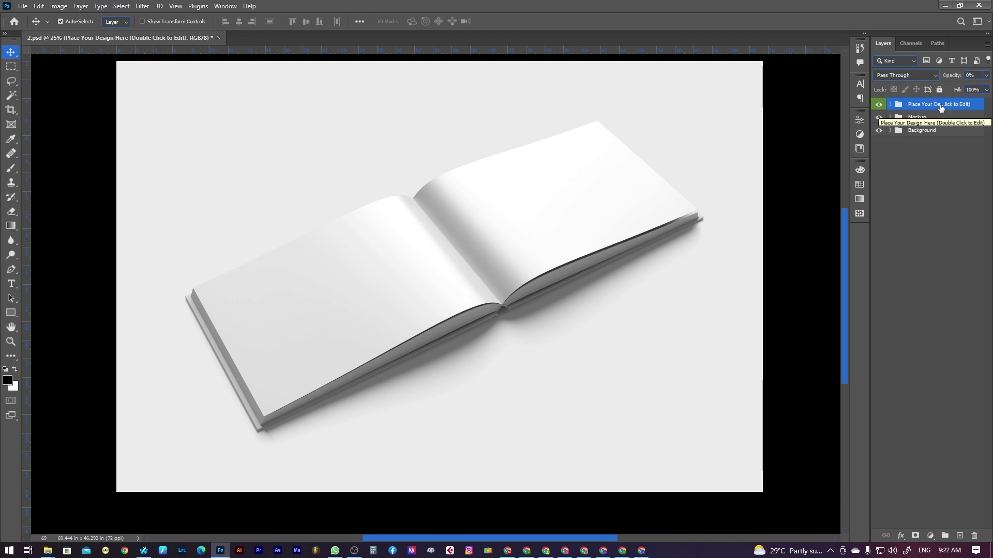
left_click(920, 155)
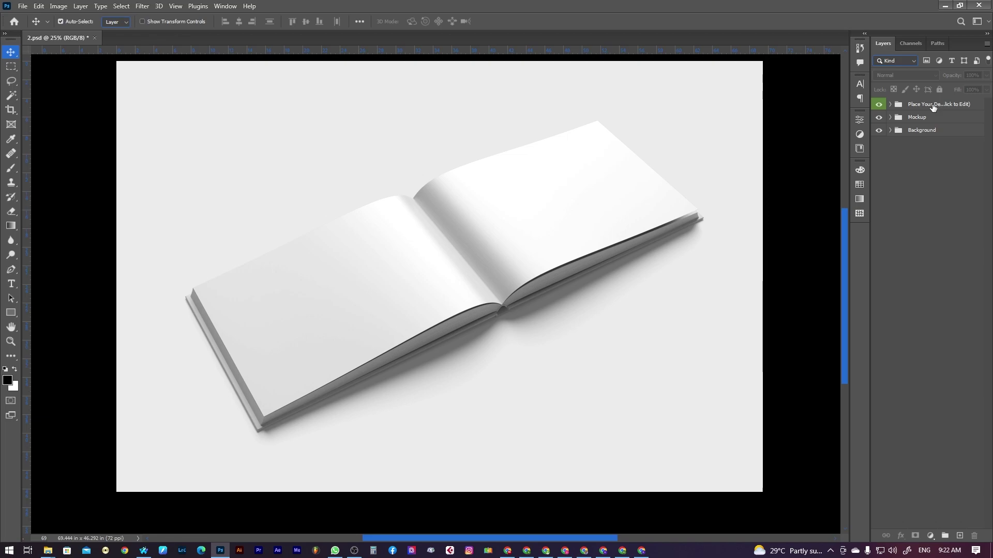
left_click(890, 105)
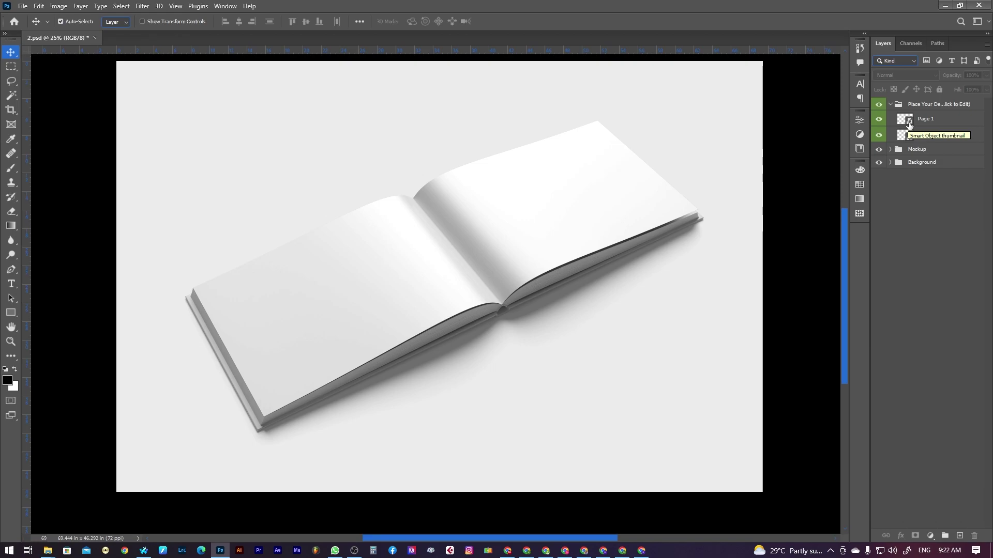
Open the Page 1 smart object as Design.psb and bring up the Today Offer folder
double_click(908, 124)
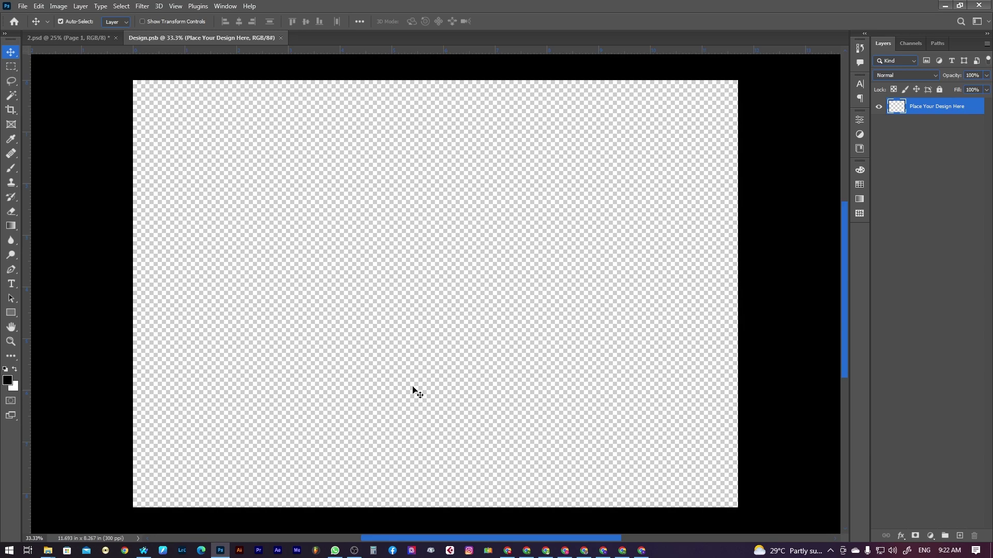
left_click(47, 553)
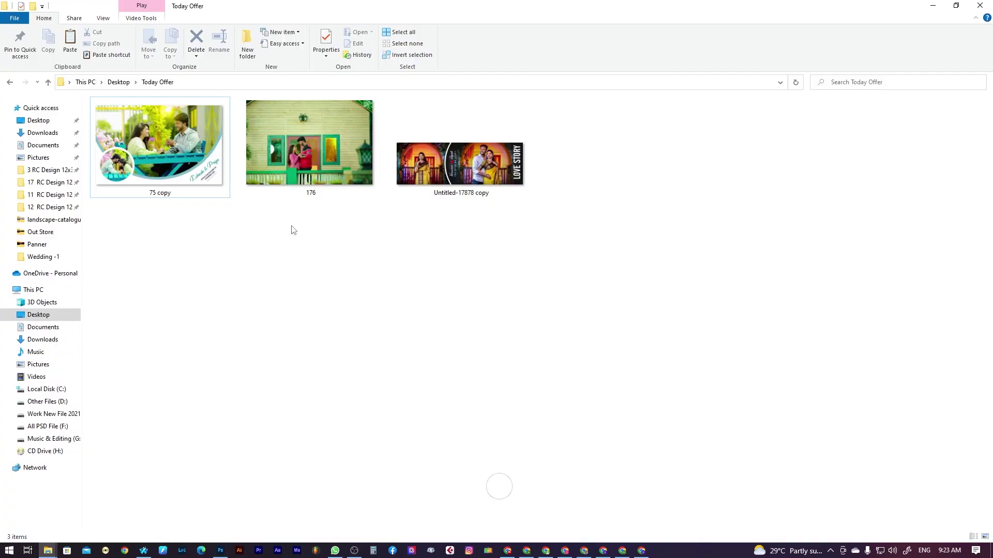
Open 75 copy.jpg from the Today Offer folder with Adobe Photoshop 2022
left_click_drag(271, 213, 213, 188)
left_click(460, 186)
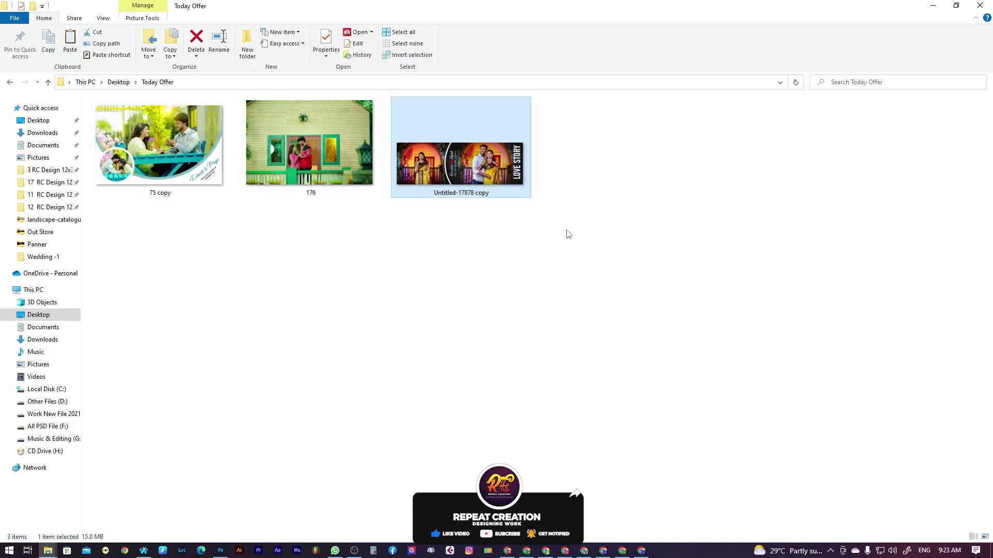
left_click(198, 169)
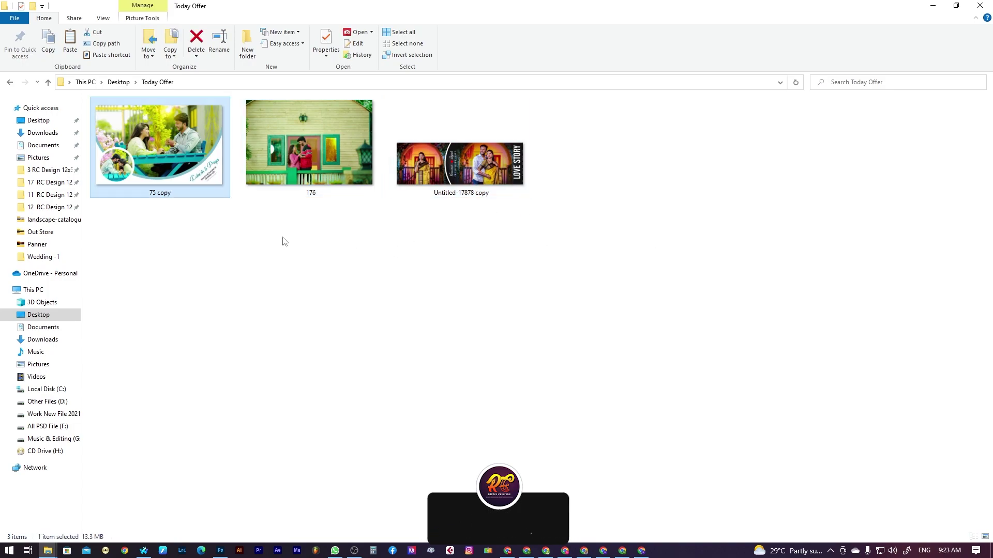
right_click(182, 150)
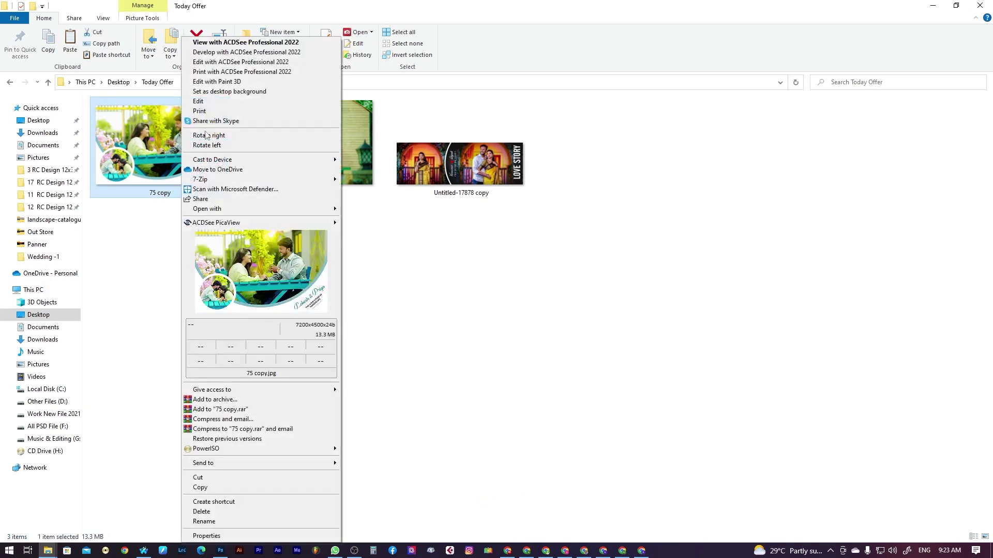
left_click(414, 290)
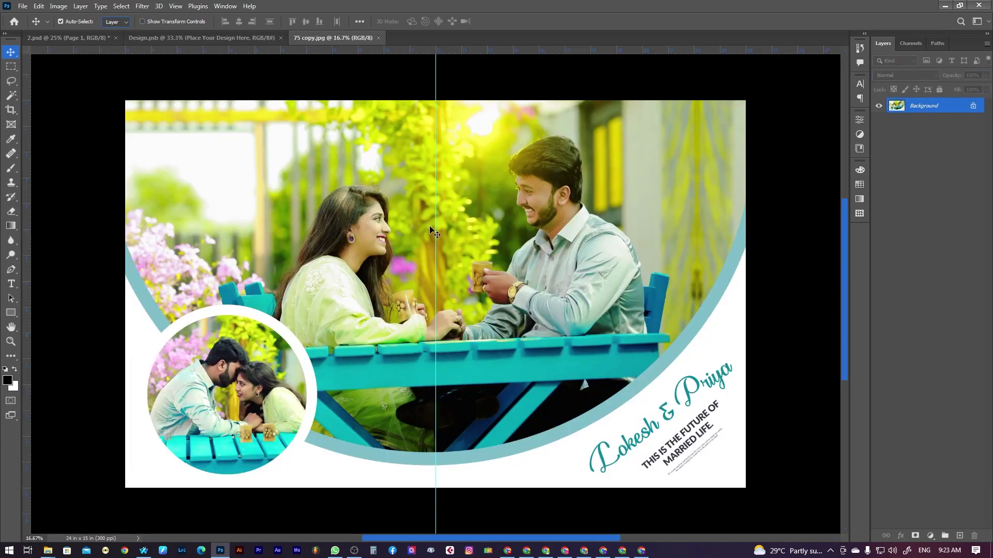
Drop the 75 copy photo into Design.psb and scale it to about 56%
scroll(429, 229, "up", 2)
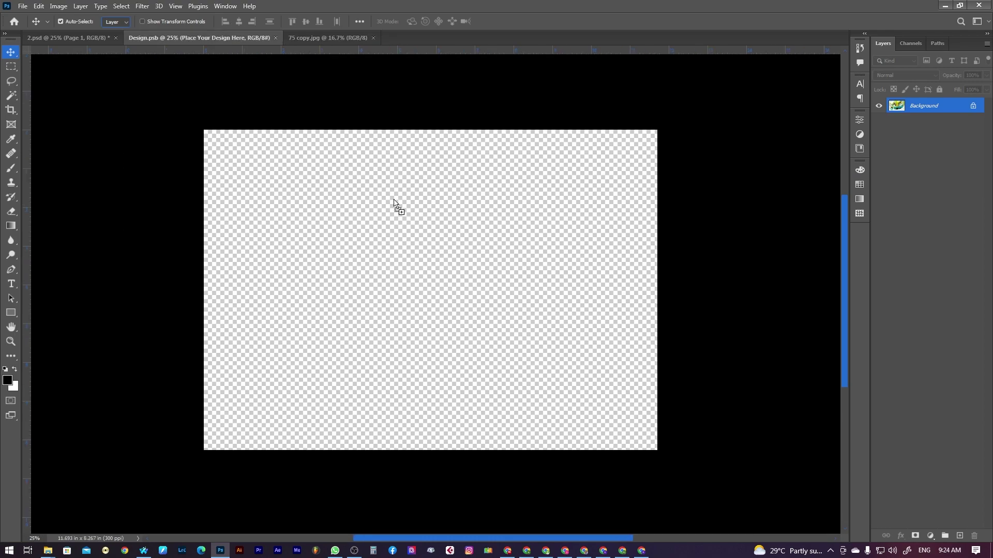
left_click_drag(309, 90, 413, 256)
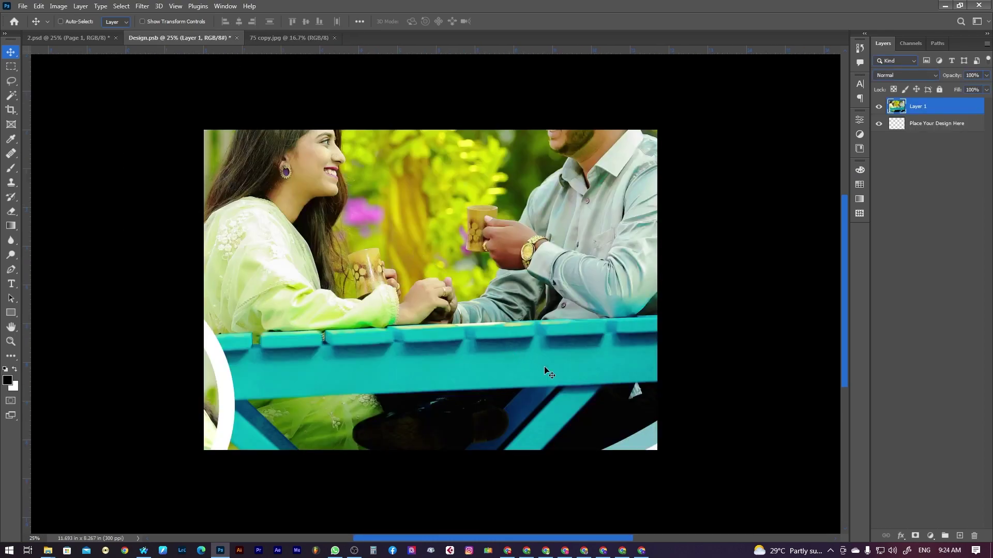
key("ctrl+t")
key("ctrl+minus")
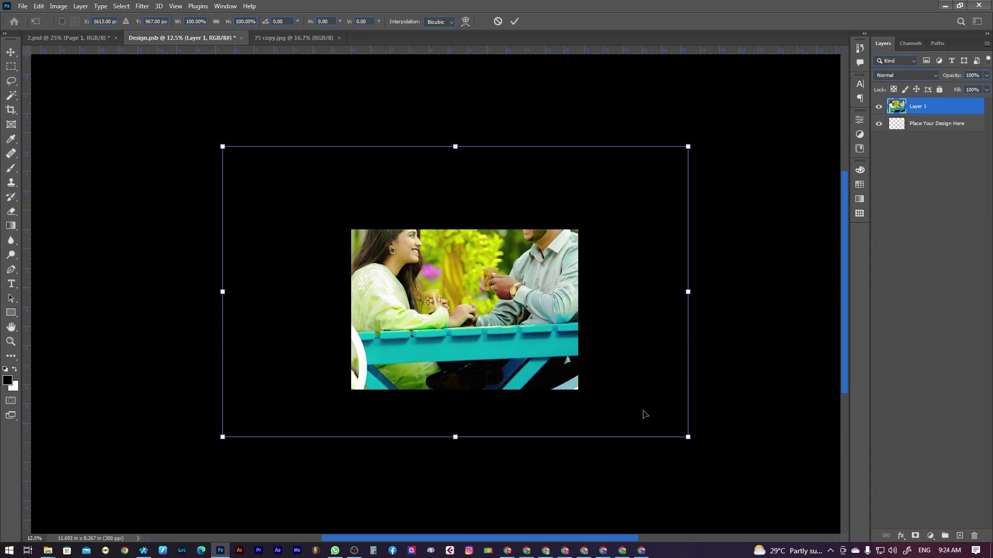
mouse_move(688, 438)
left_mouse_down()
mouse_move(586, 374)
mouse_move(620, 293)
left_mouse_up()
Reposition and resize the photo to fit the page, then commit the transform
scroll(535, 386, "up", 3)
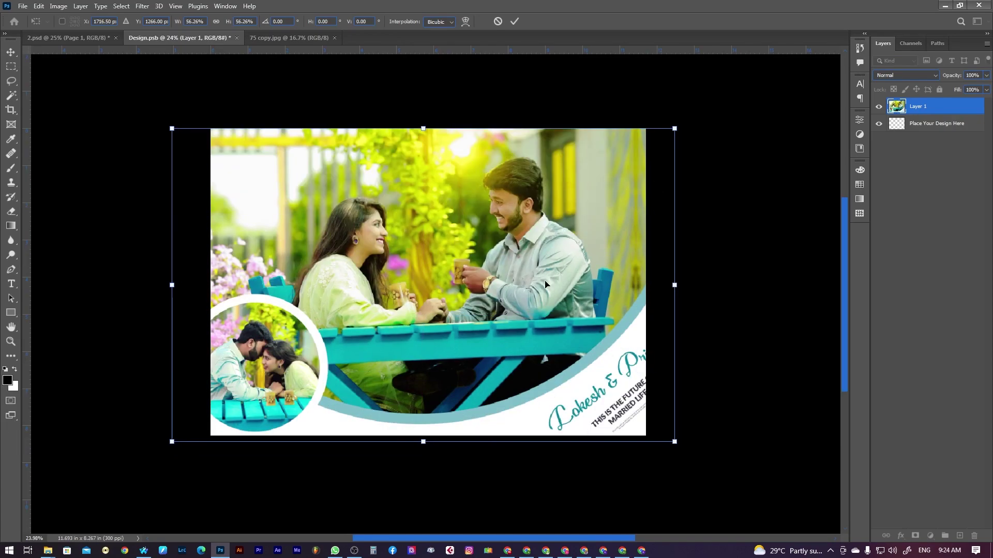
left_click_drag(546, 284, 524, 280)
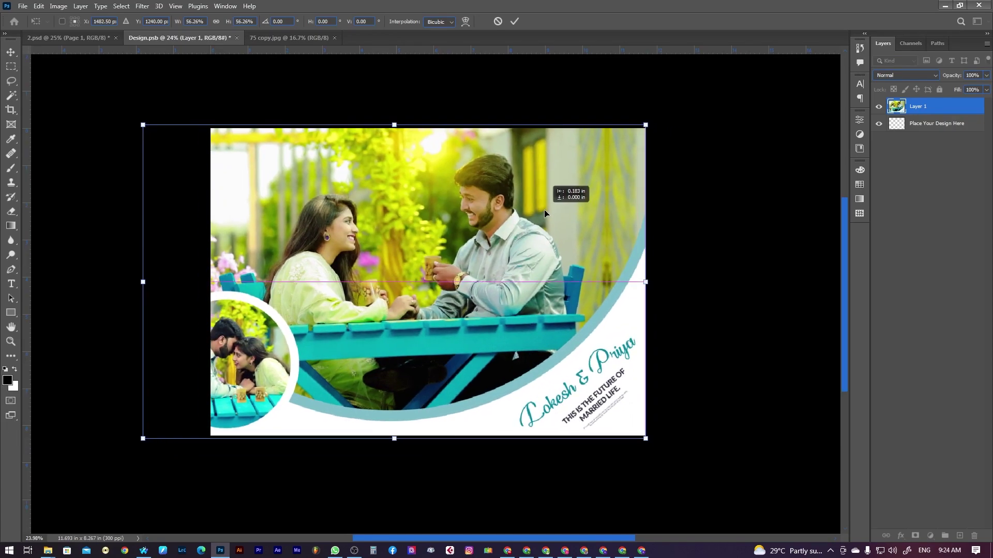
left_click_drag(555, 210, 558, 210)
left_click_drag(655, 125, 650, 128)
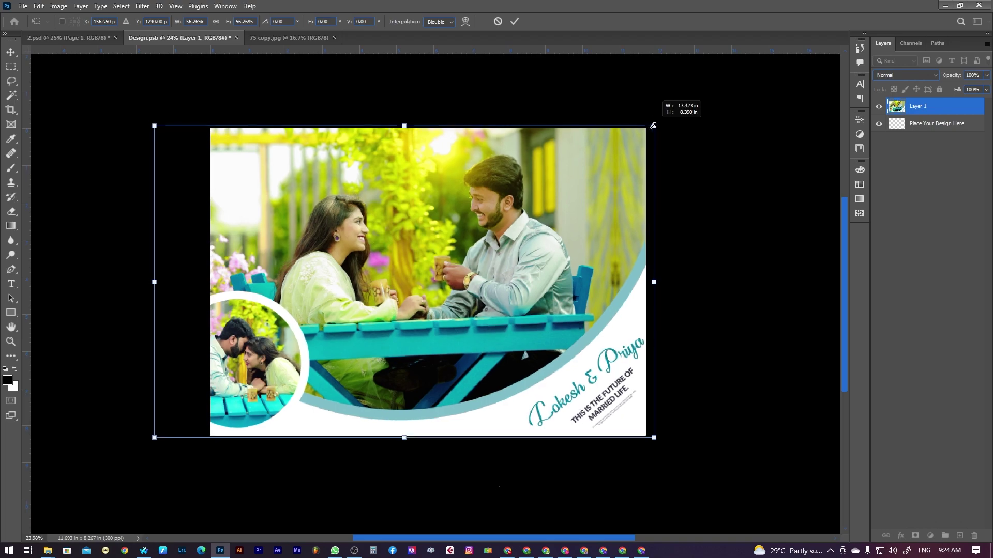
left_click_drag(525, 222, 529, 223)
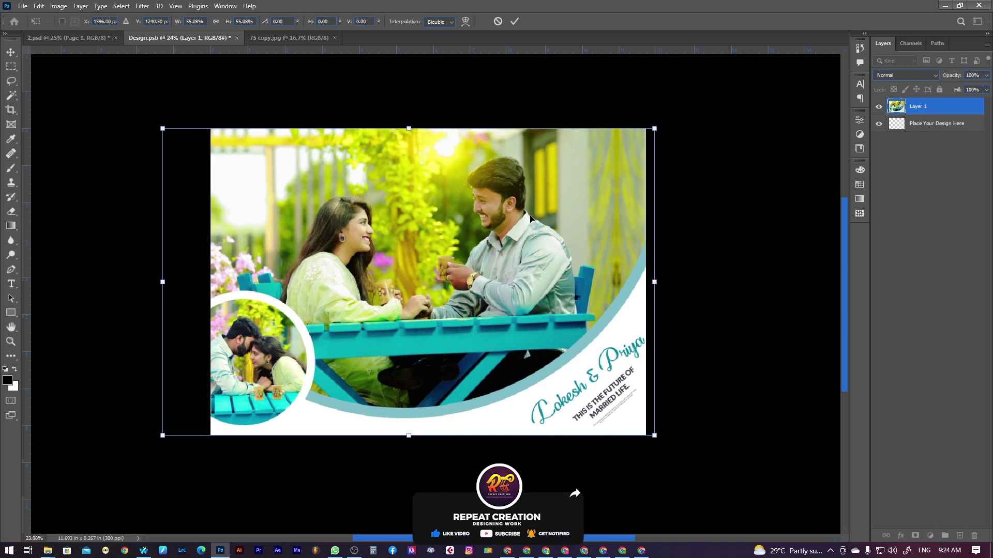
key("Return")
key("ctrl+z")
key("ctrl+shift+z")
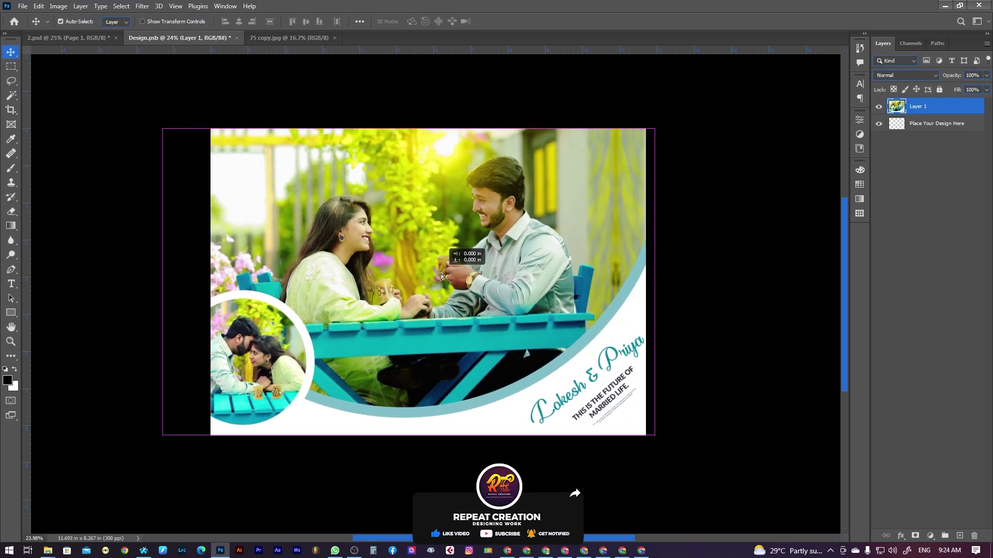
scroll(439, 264, "down", 1)
scroll(417, 260, "up", 1)
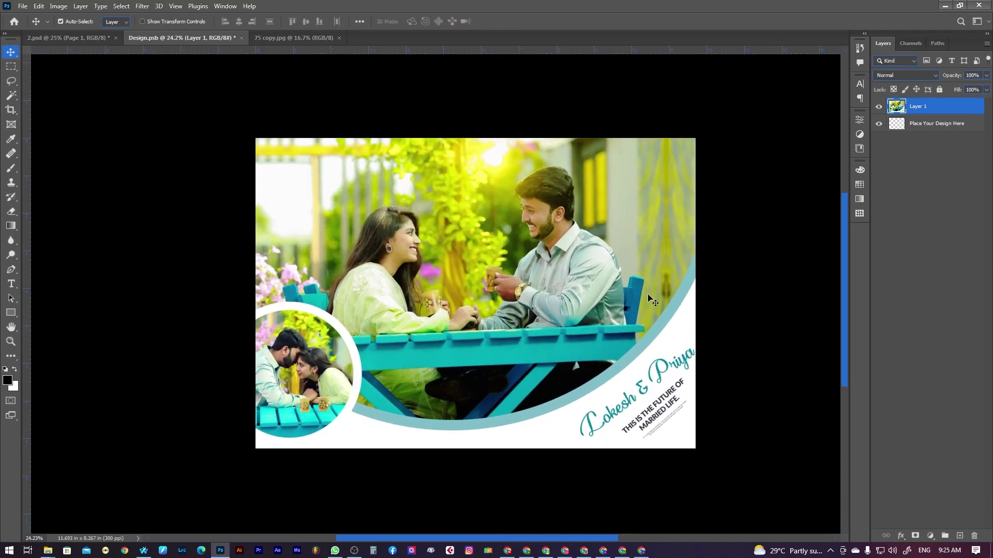
Preview the page full screen, turn off Auto-Select, and save Design.psb
key("f")
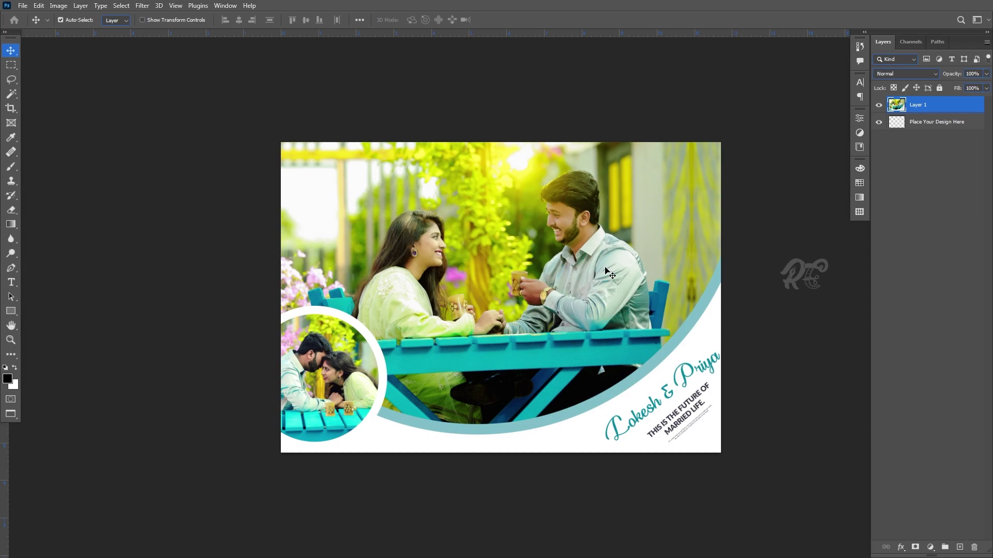
key("f")
key("f")
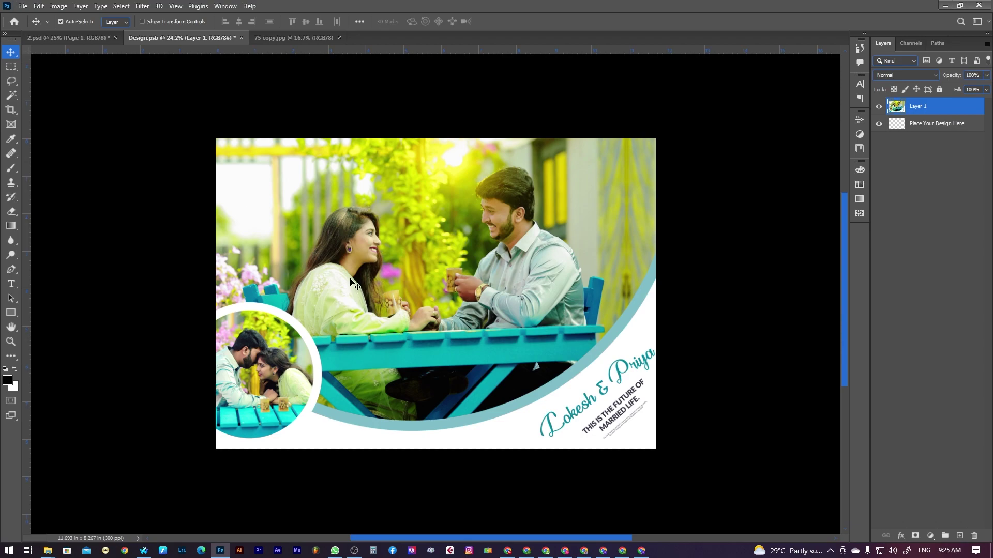
key("ctrl")
key("ctrl+s")
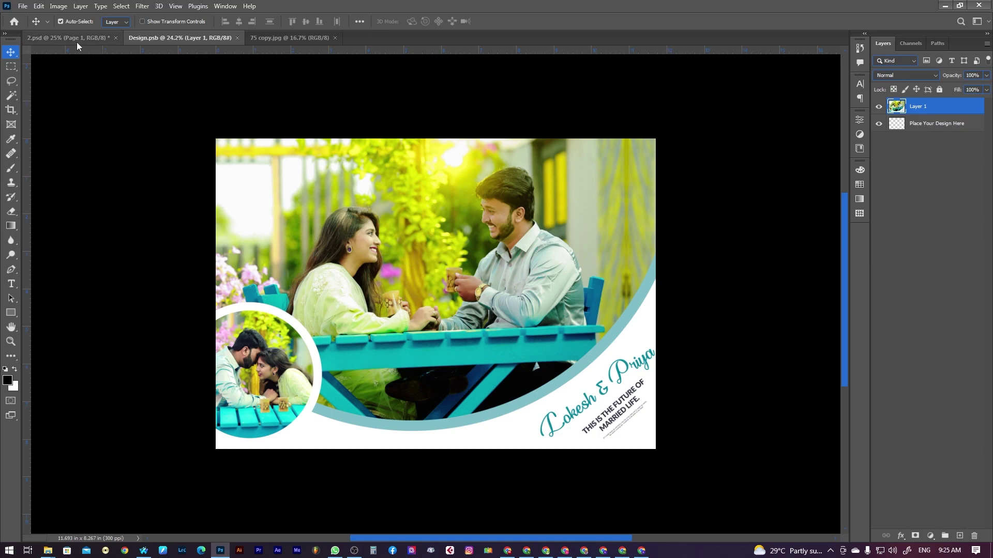
Open the Page 2 smart object as Design1.psb and open 176.jpg in Photoshop 2022
left_click(49, 39)
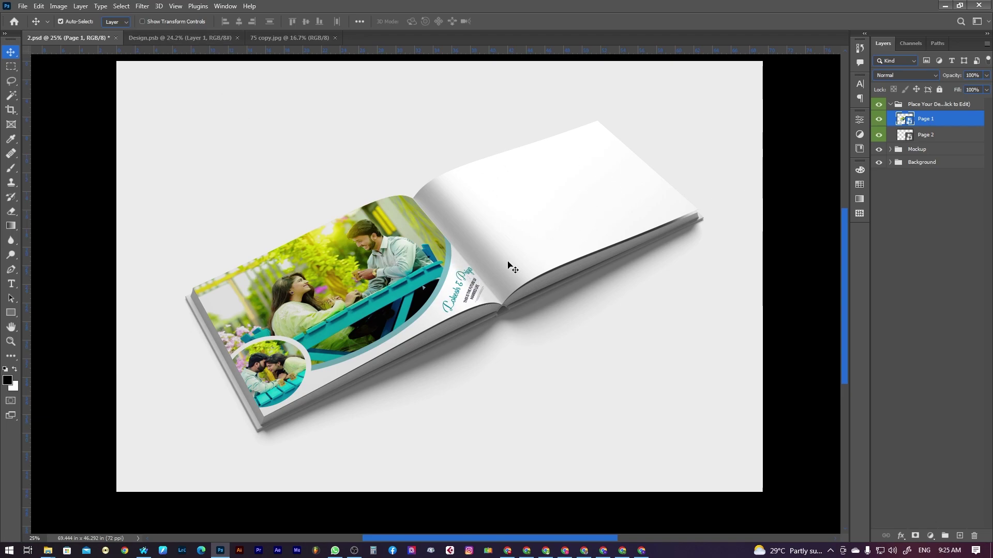
double_click(909, 135)
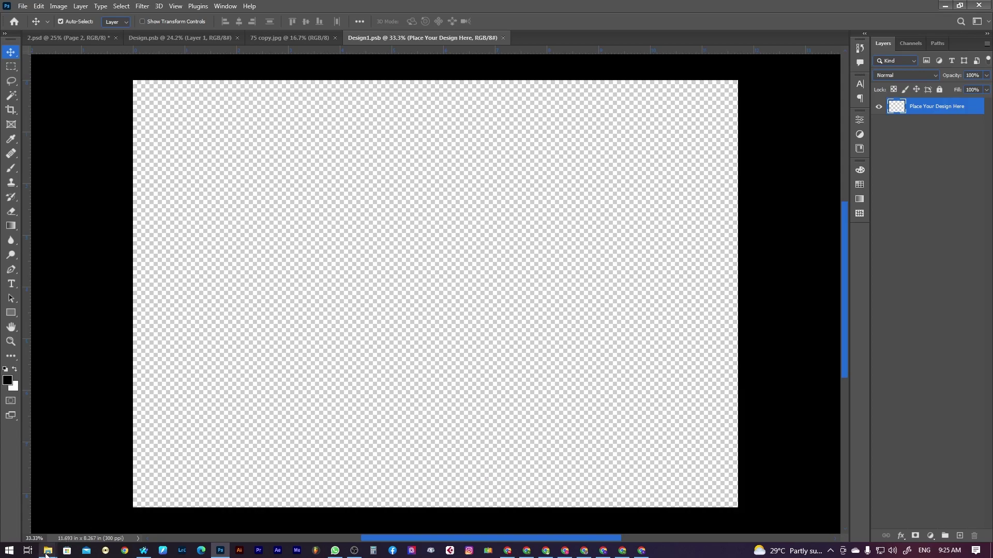
mouse_move(47, 551)
left_click(52, 530)
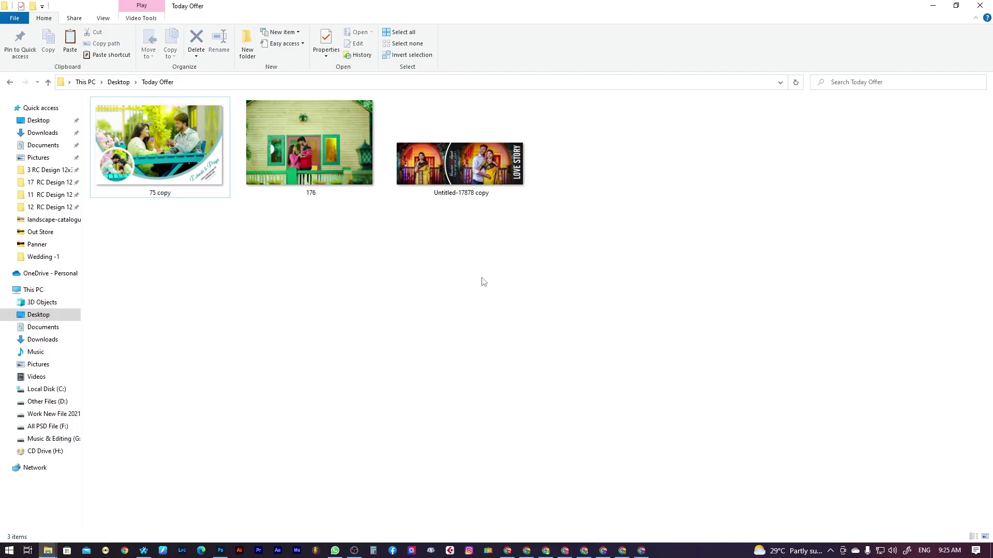
right_click(296, 136)
mouse_move(321, 204)
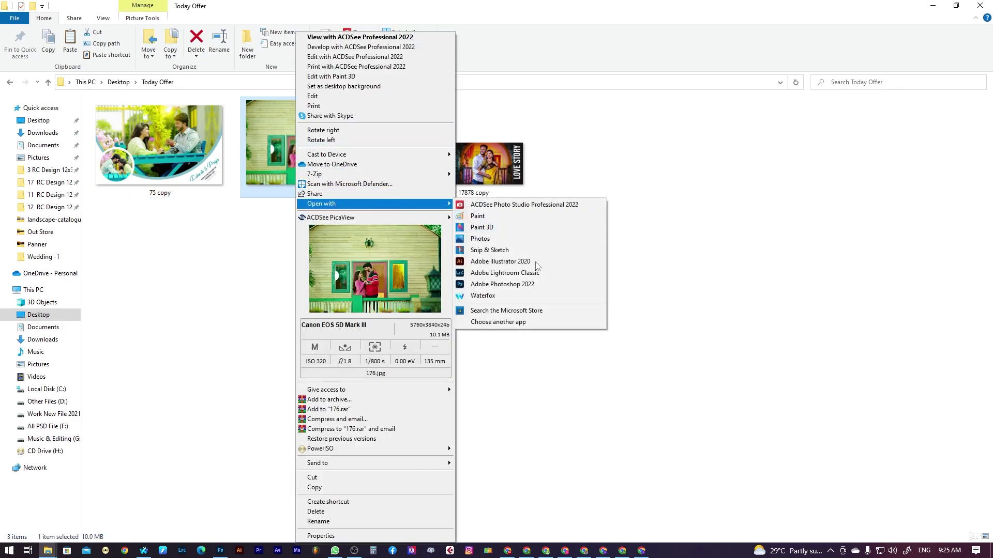
left_click(511, 286)
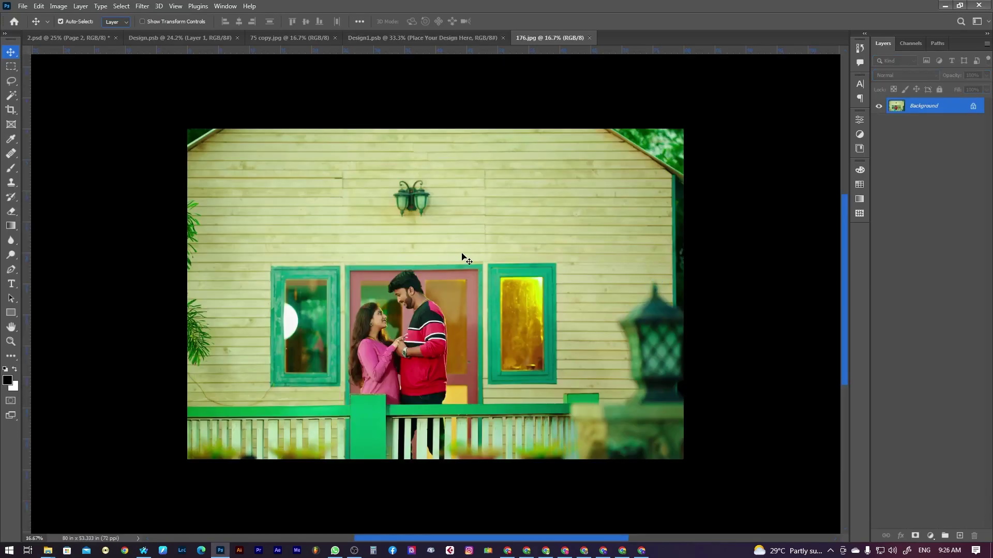
Place the 176 photo into Design1.psb and move and scale it to cover the page
mouse_move(475, 238)
left_mouse_down()
mouse_move(457, 276)
mouse_move(467, 268)
left_mouse_up()
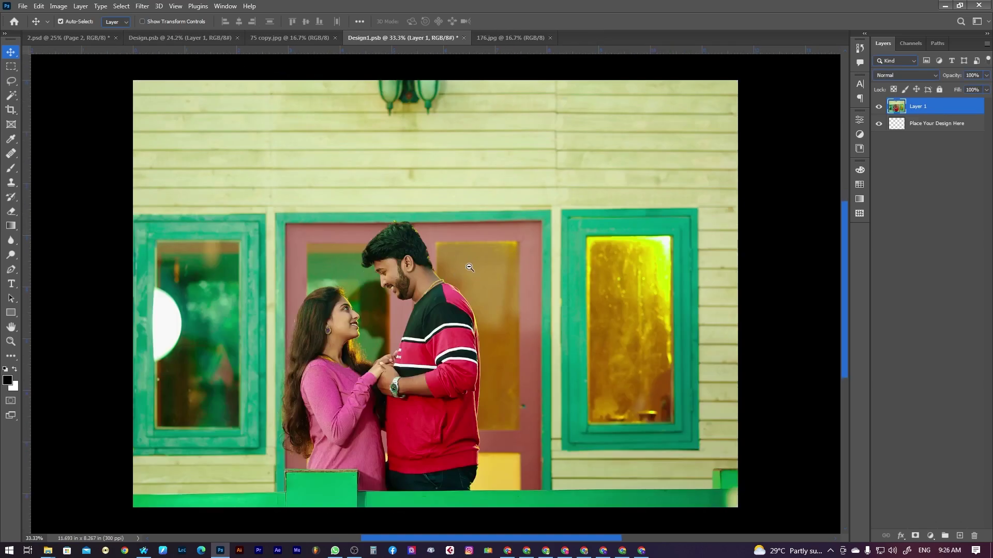
left_click(469, 267, "alt")
mouse_move(408, 336)
left_mouse_down()
mouse_move(448, 280)
mouse_move(527, 291)
left_mouse_up()
key("ctrl+t")
left_click(498, 293, "alt")
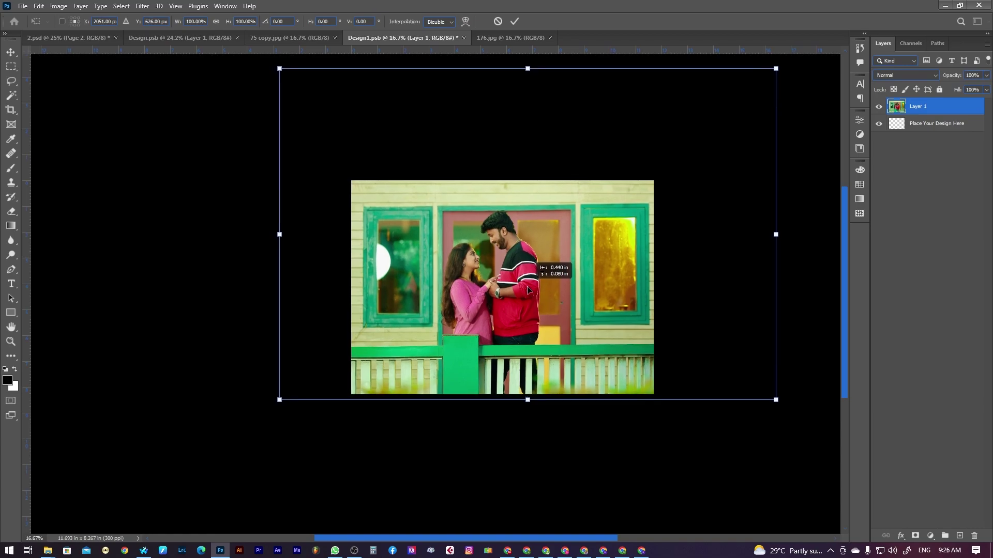
key("Return")
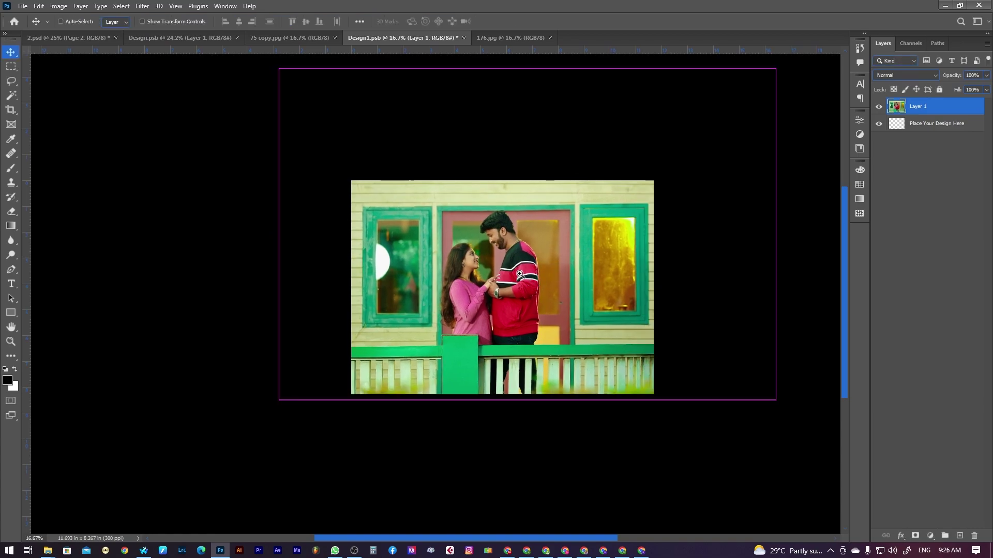
Turn off Auto-Select and save Design1.psb with File > Save
key("ctrl")
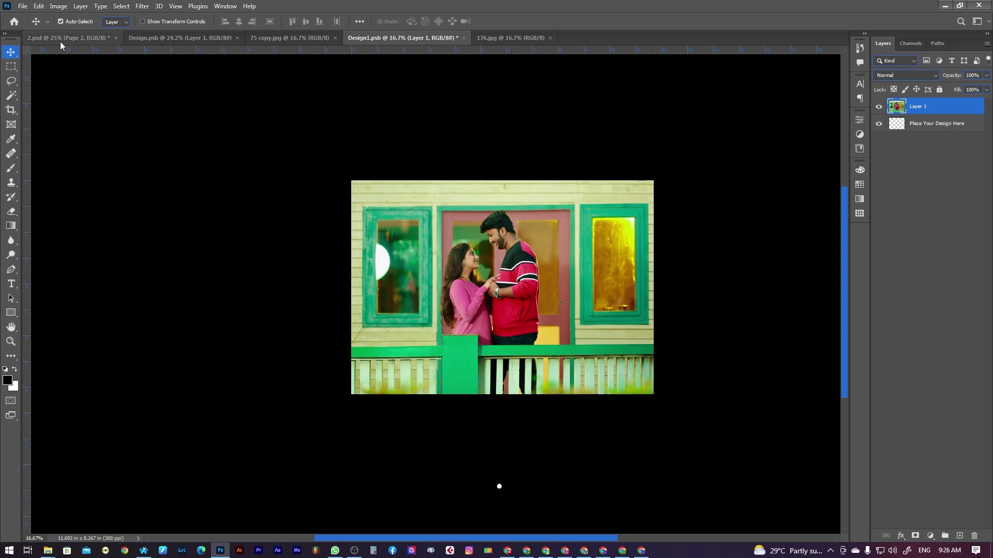
left_click(22, 6)
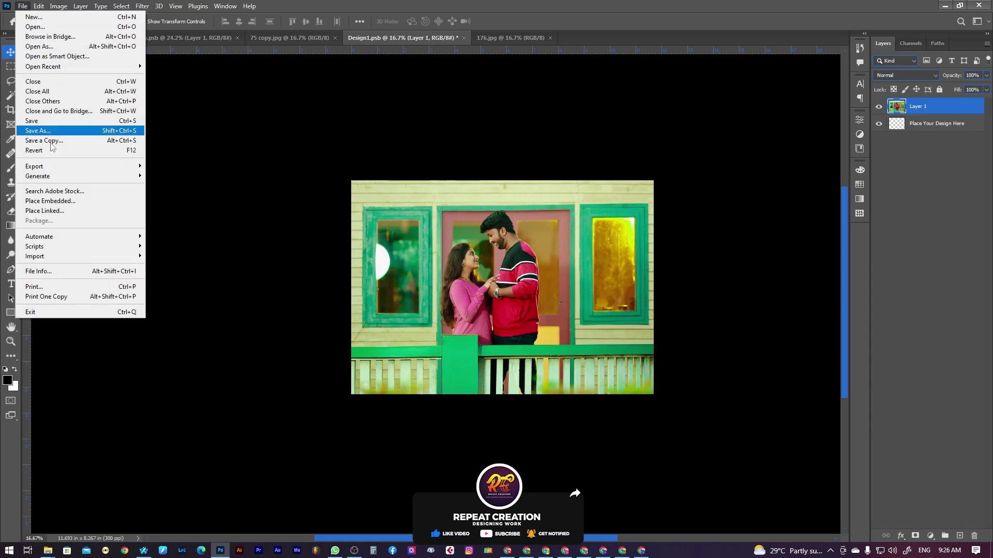
left_click(35, 121)
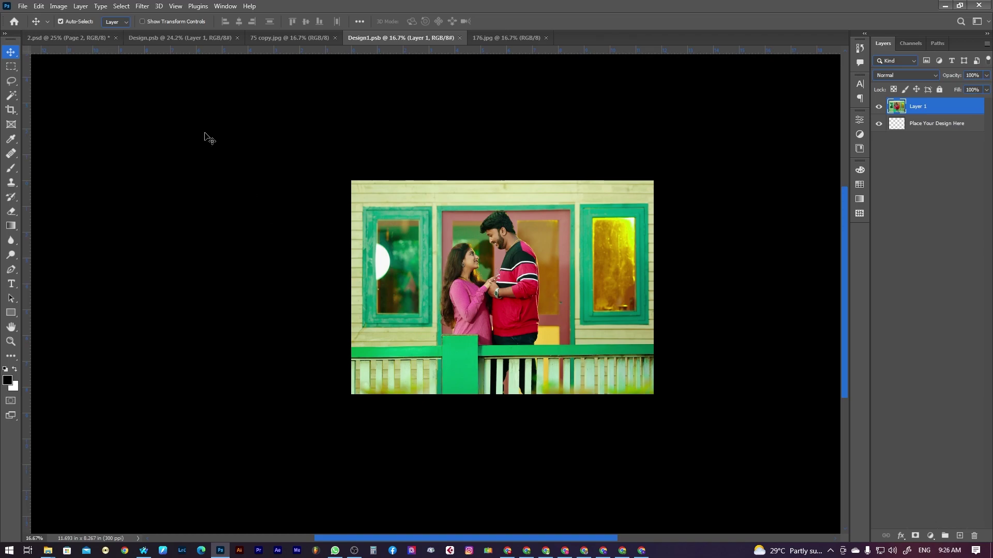
Inspect the 2.psd mockup full screen with both pages filled, then reopen Page 1's Design.psb
left_click(78, 39)
key("Tab")
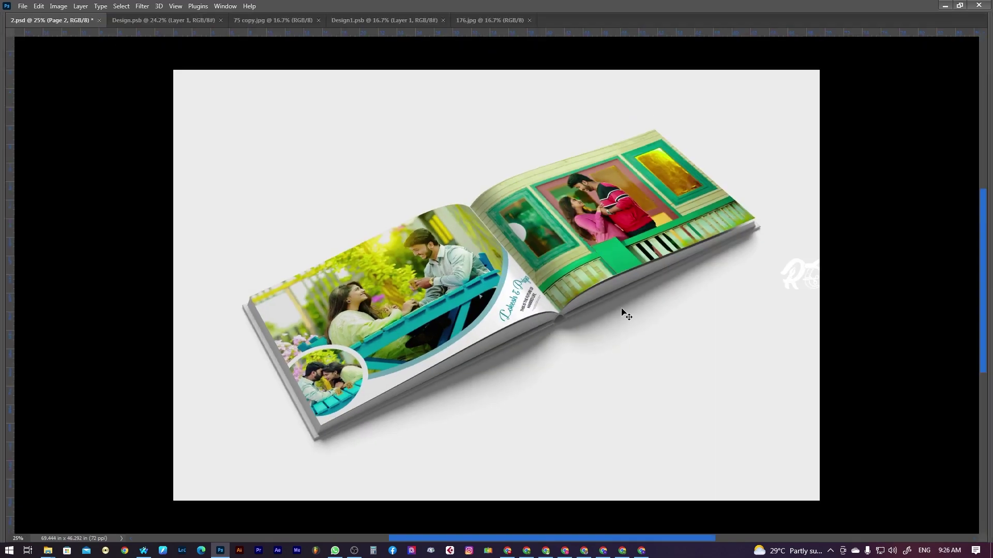
key("f")
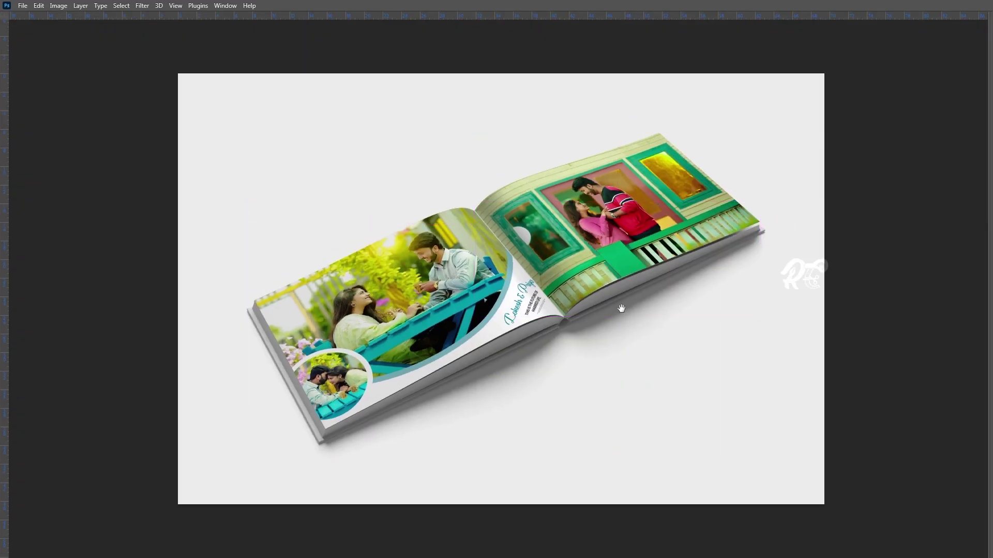
scroll(550, 288, "up", 3)
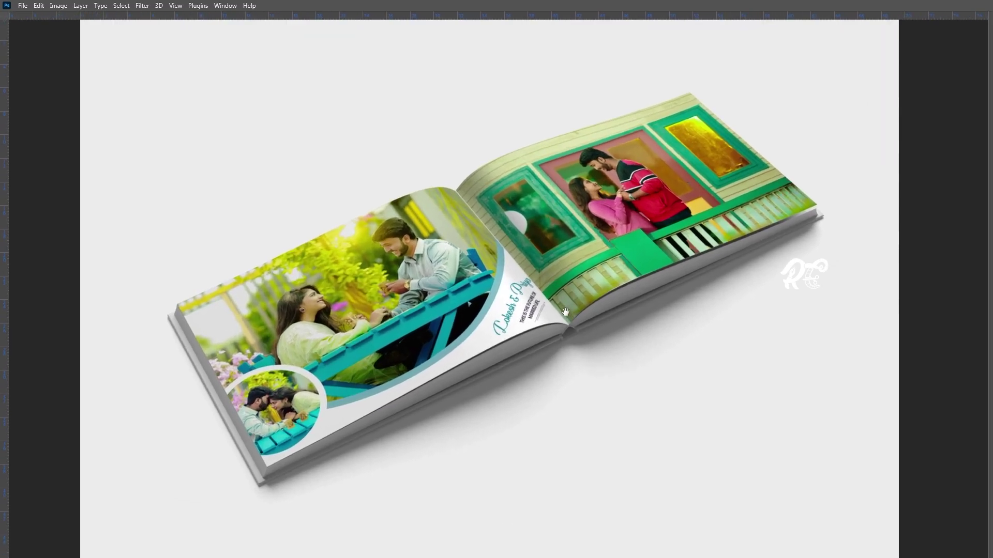
scroll(559, 304, "up", 1)
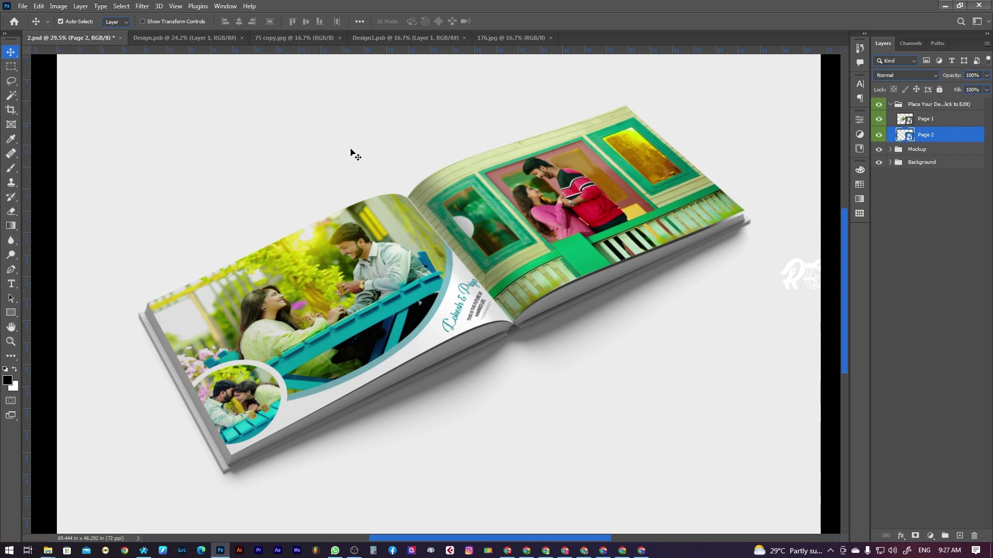
double_click(909, 123)
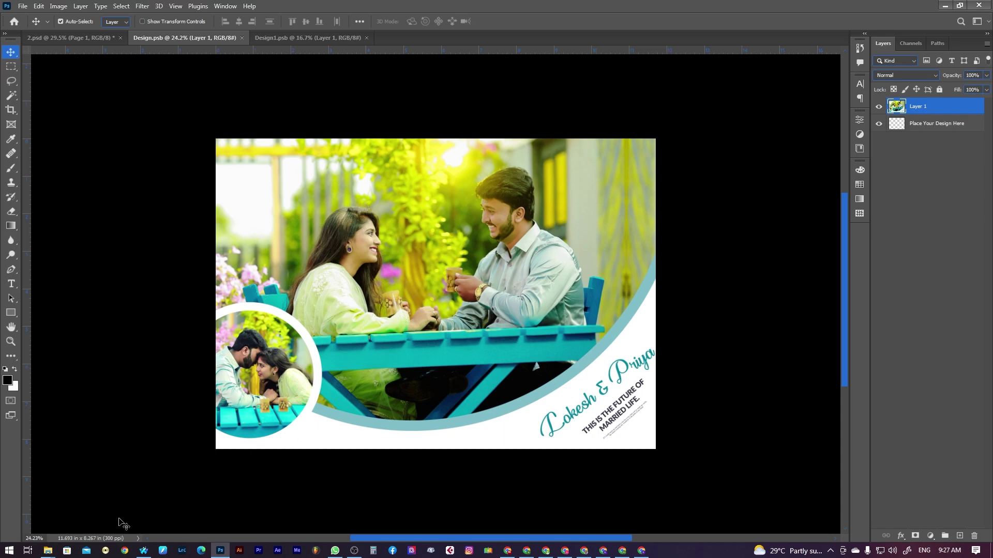
mouse_move(47, 551)
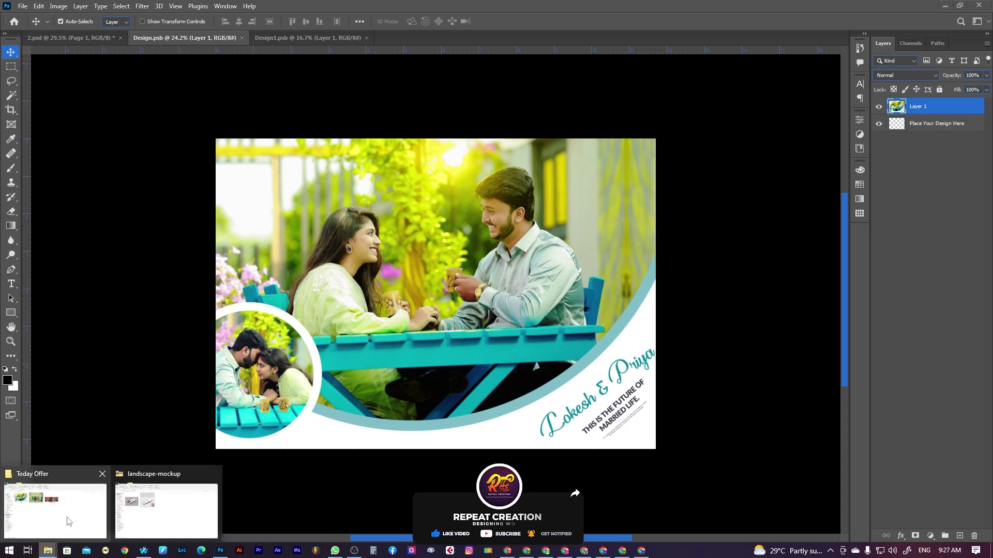
Open Untitled-17878 copy.jpg from the Today Offer folder in Photoshop 2022
left_click(57, 512)
left_click(460, 163)
right_click(461, 163)
mouse_move(485, 248)
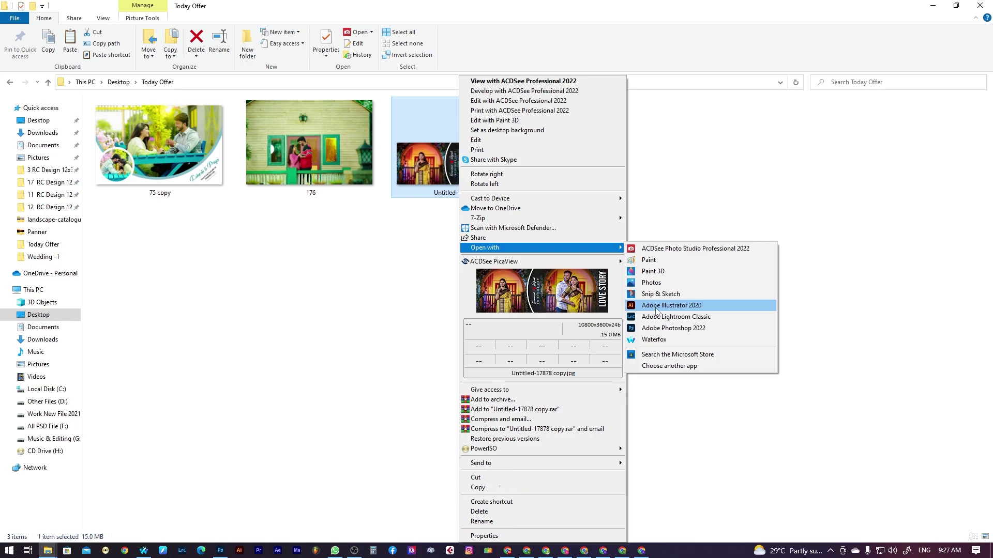
left_click(656, 328)
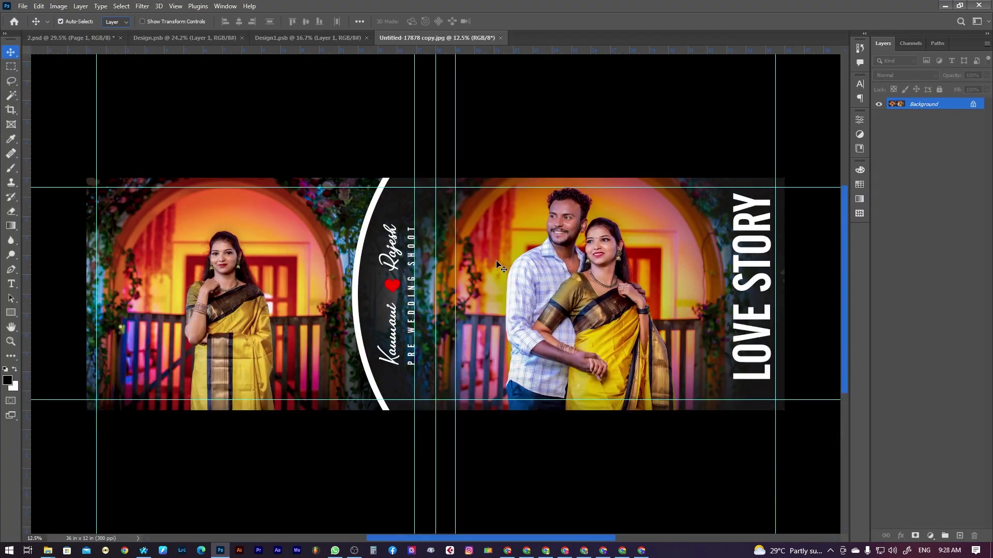
Drop the Untitled-17878 copy spread into Design.psb and begin scaling it down
left_click(206, 38)
left_click_drag(538, 337, 549, 329)
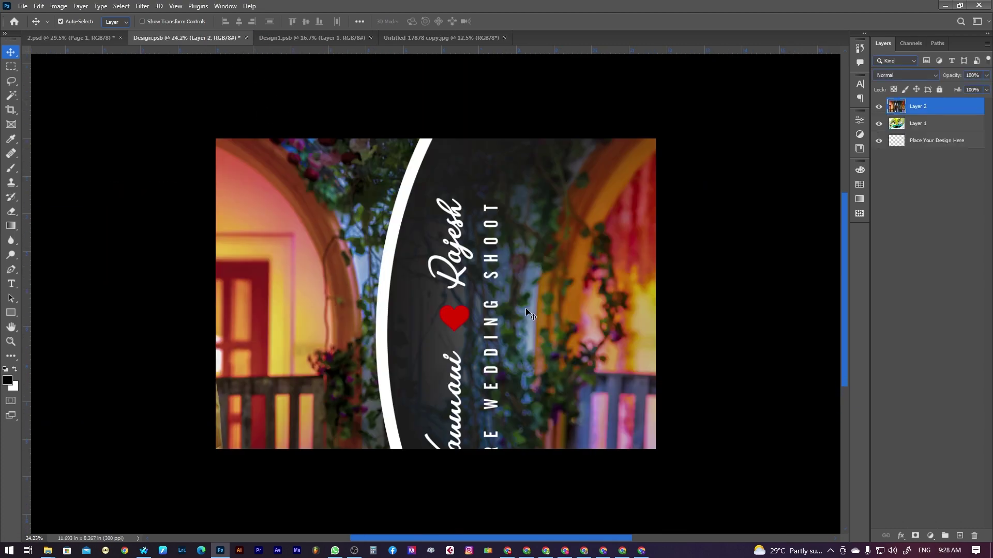
scroll(531, 315, "down", 1)
scroll(517, 290, "down", 1)
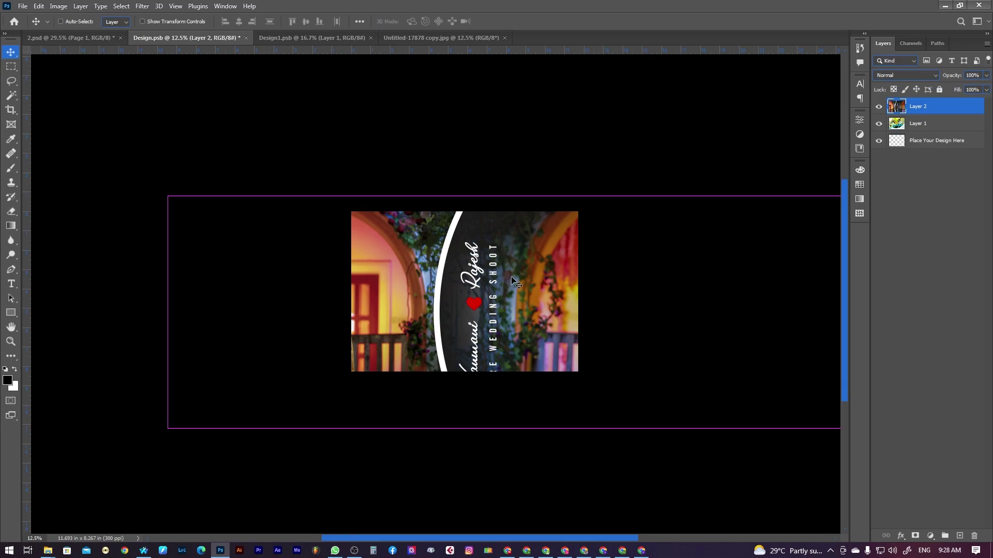
key("ctrl+t")
scroll(512, 285, "up", 1)
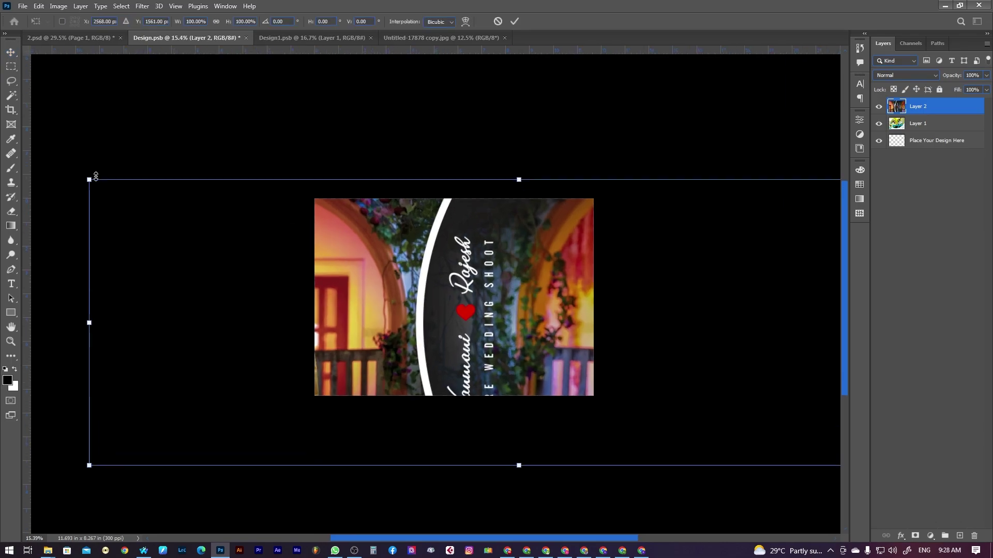
left_click_drag(90, 178, 195, 215)
left_click_drag(492, 325, 603, 299)
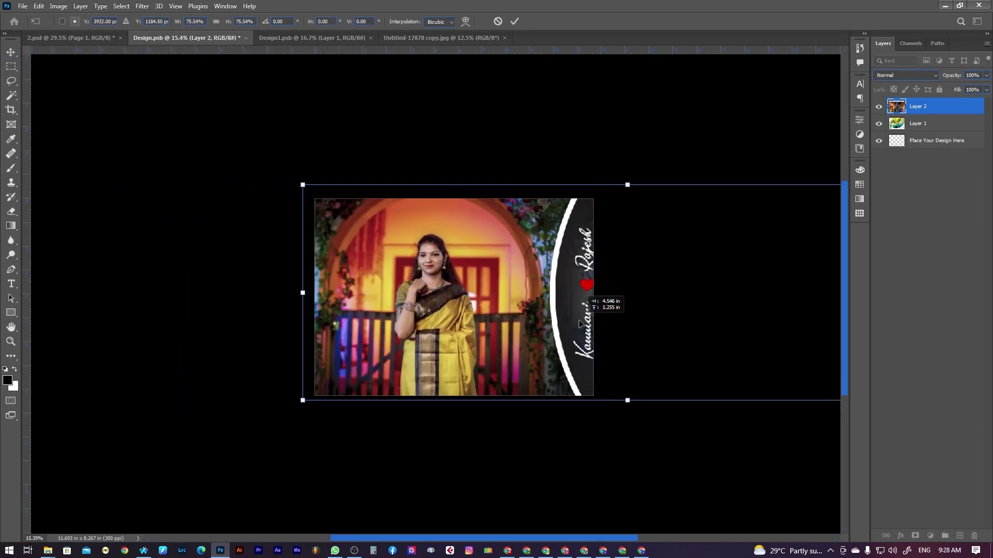
Fit the spread at about 72.87% around the woman and PRE WEDDING SHOOT banner, then save
scroll(582, 325, "up", 1)
mouse_move(512, 303)
left_mouse_down()
mouse_move(485, 302)
mouse_move(546, 307)
left_mouse_up()
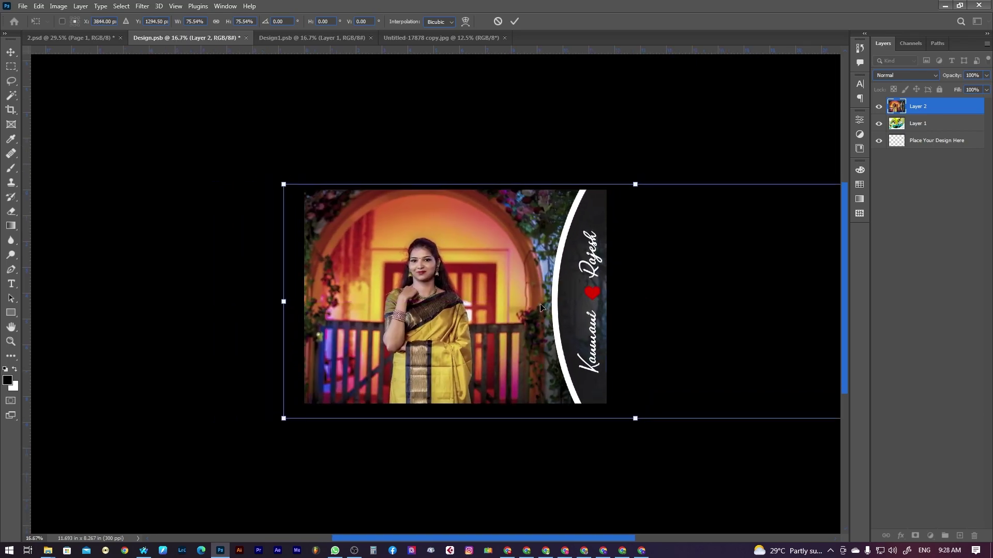
left_click_drag(283, 183, 298, 189)
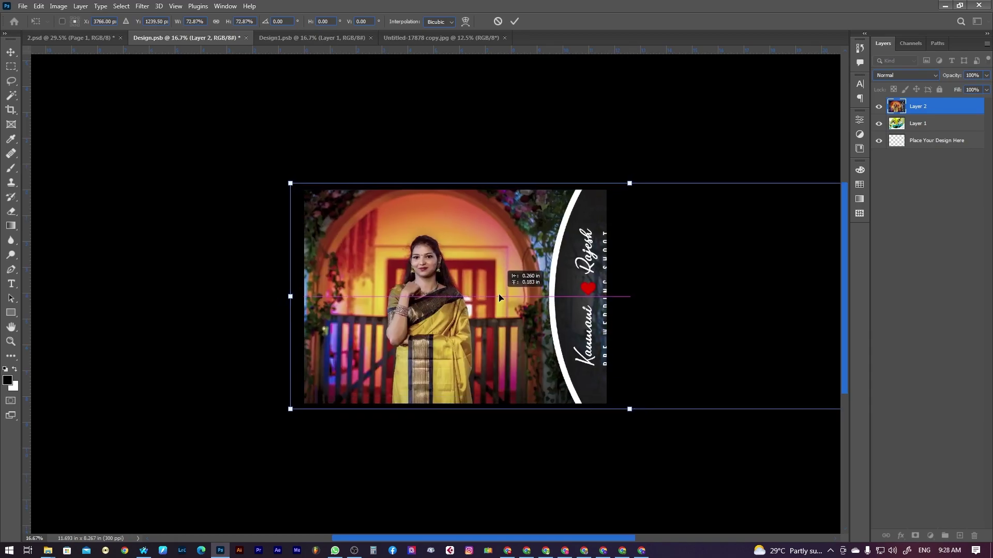
left_click_drag(509, 304, 440, 274)
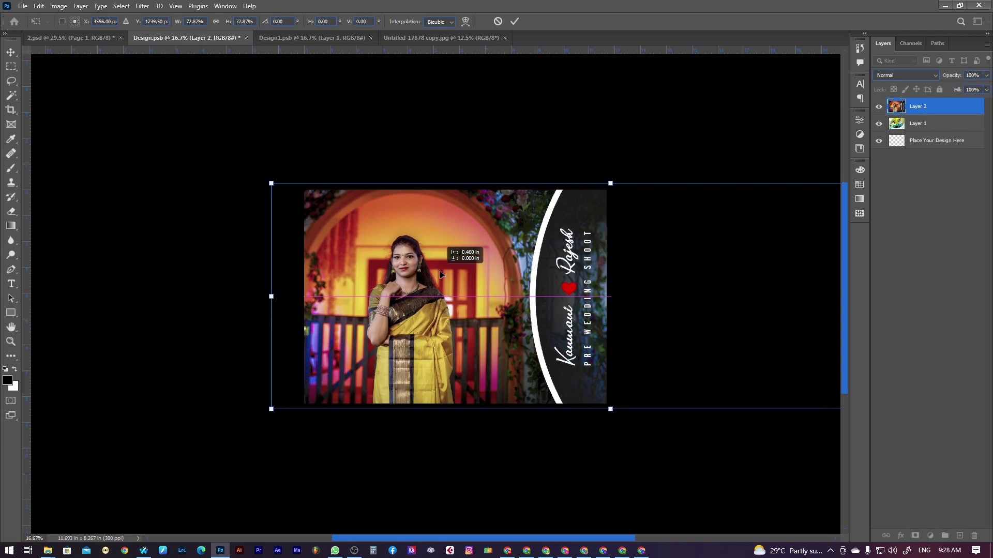
key("Return")
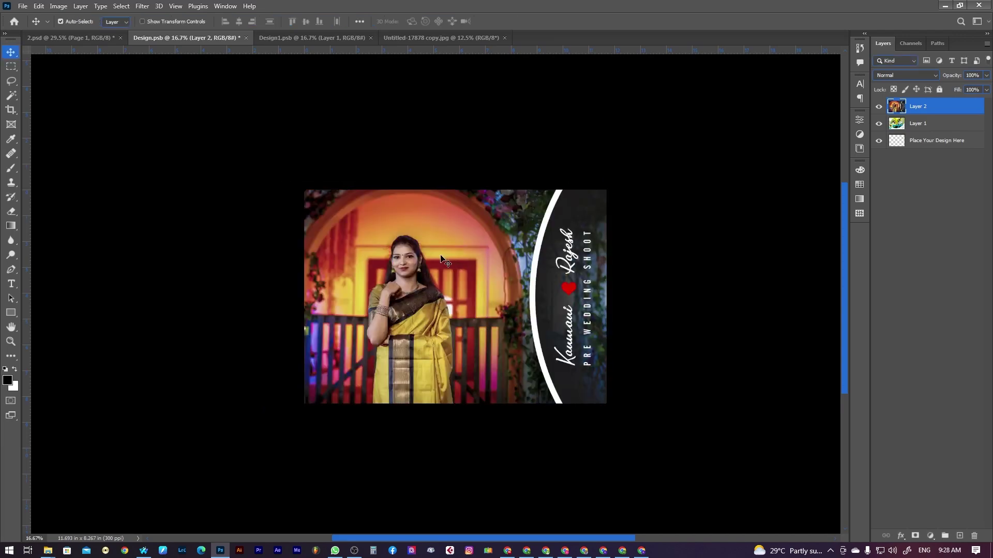
scroll(501, 287, "up", 1)
scroll(502, 287, "up", 1)
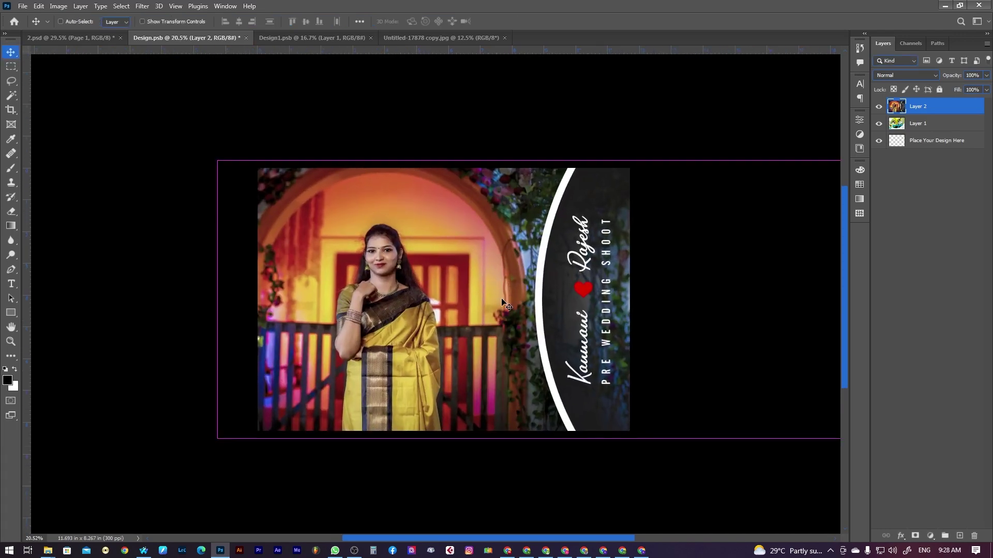
key("ctrl+s")
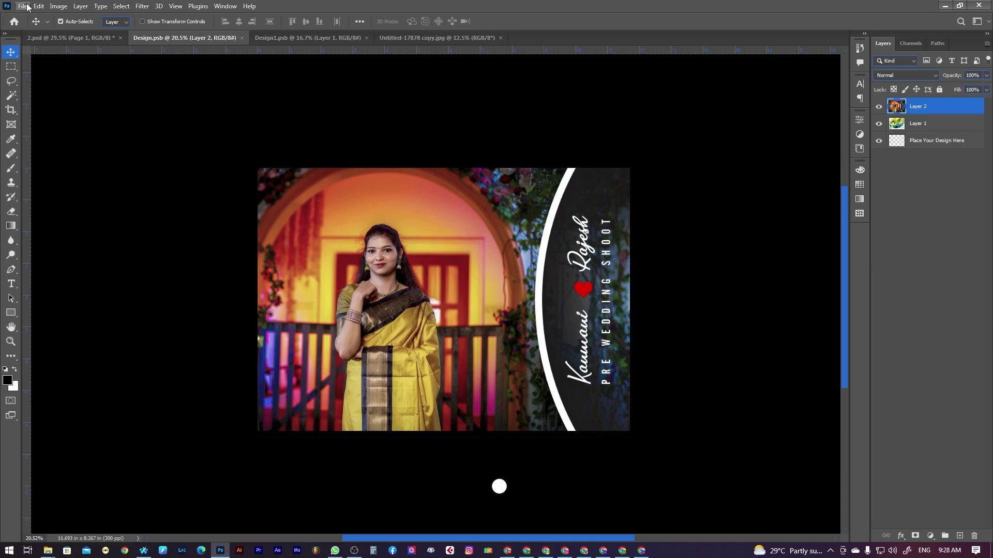
Review the new left-page design in the 2.psd mockup and reopen the Page 2 smart object
left_click(24, 6)
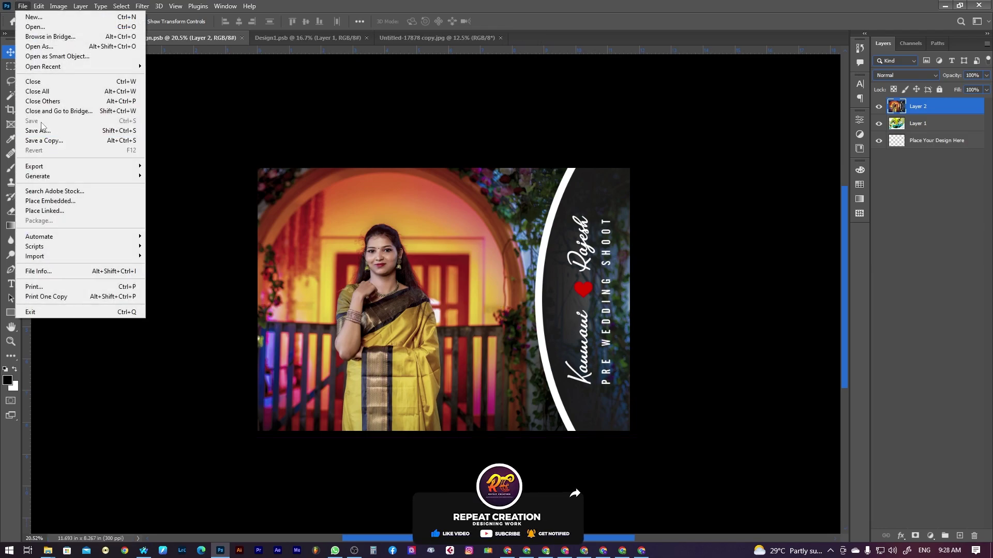
left_click(455, 267)
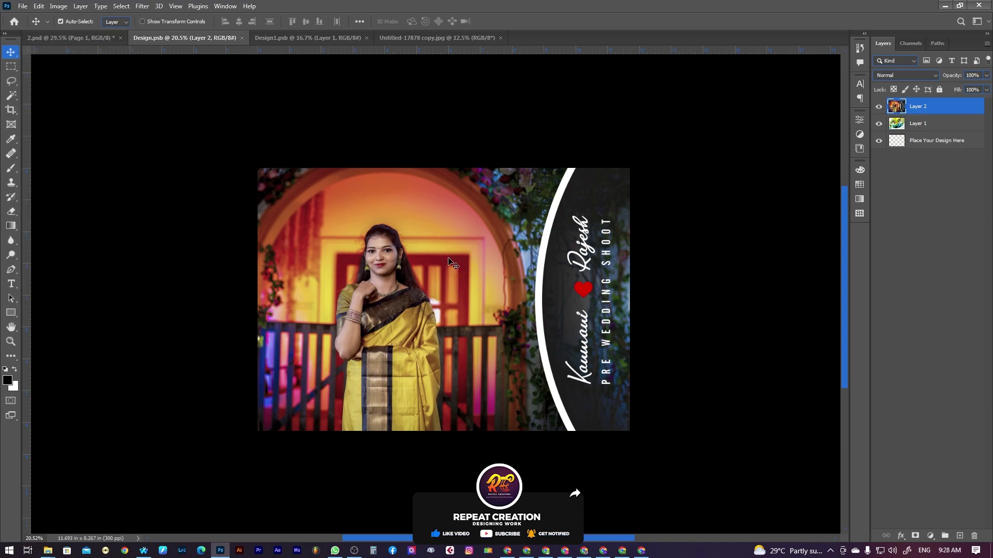
left_click(89, 40)
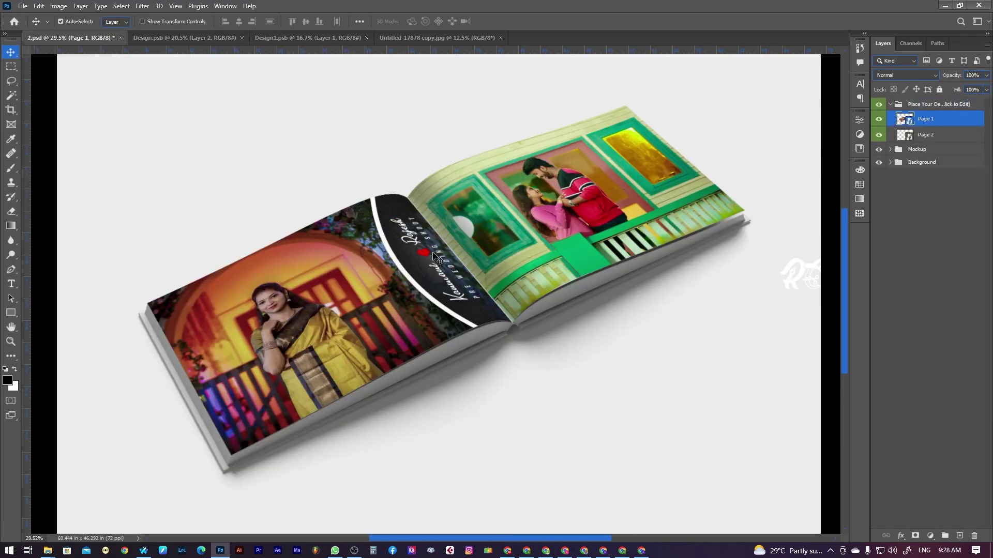
double_click(906, 136)
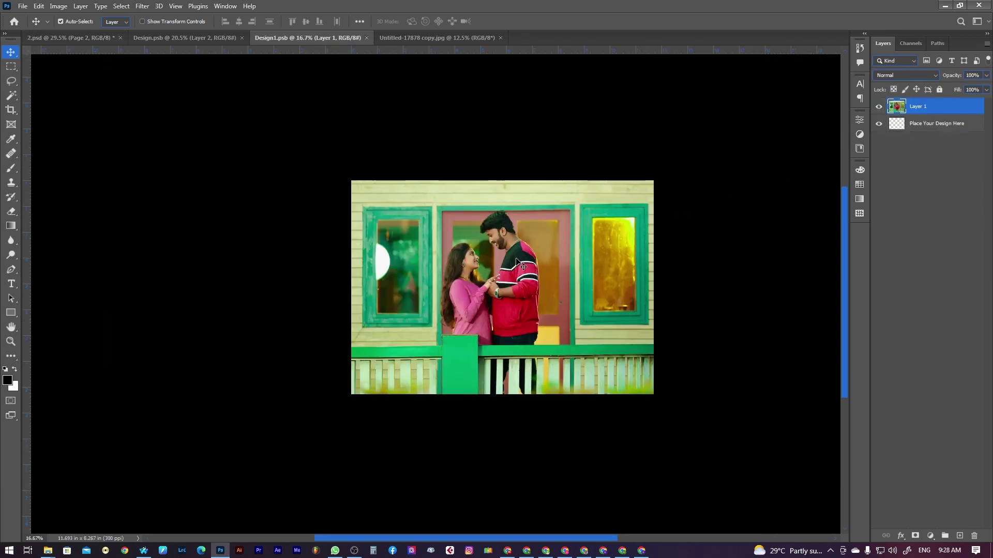
Paste the LOVE STORY spread into Design1.psb as a new layer
left_click(432, 37)
scroll(310, 207, "up", 3)
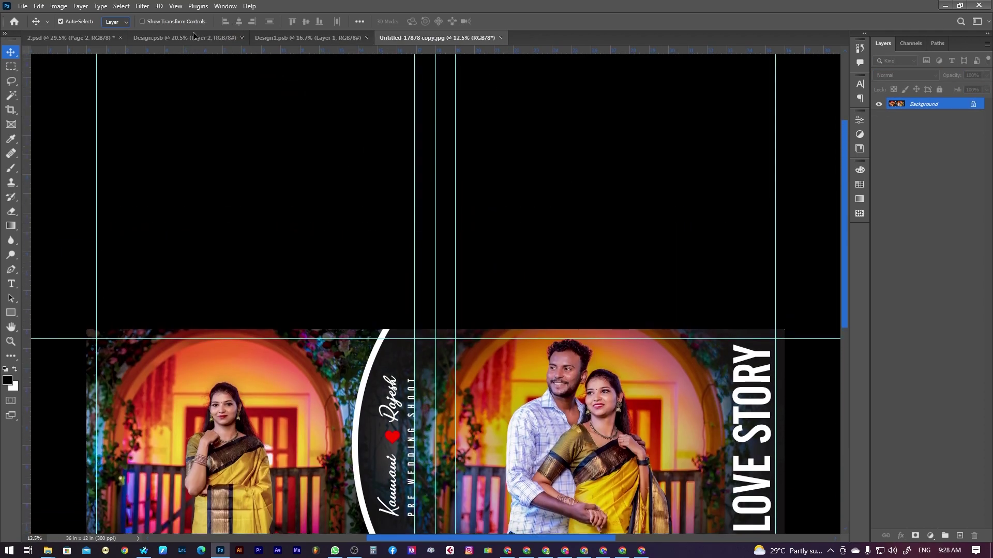
left_click(193, 36)
left_click(274, 38)
key("ctrl+v")
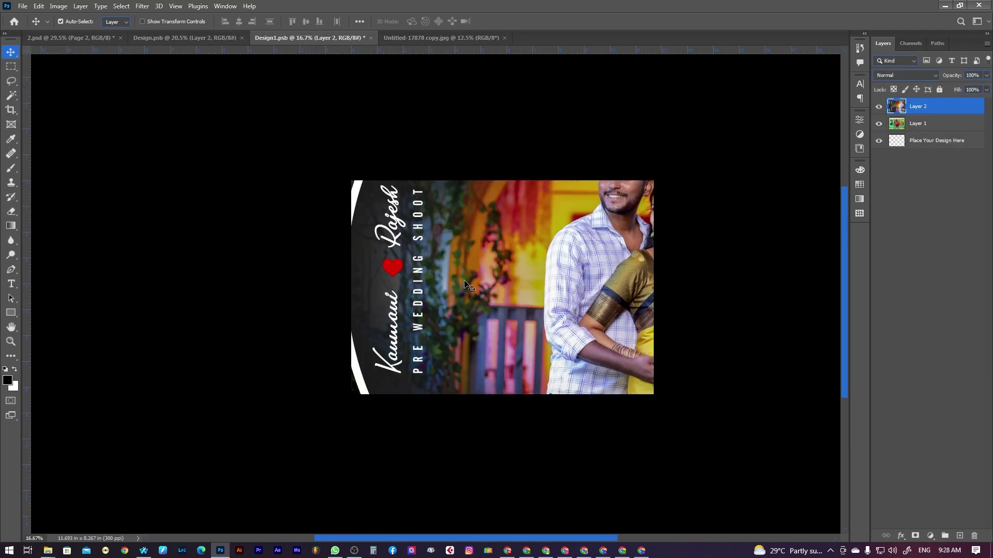
Scale the pasted design to about 70% to frame the couple with LOVE STORY, then save
key("ctrl+t")
left_click_drag(501, 312, 232, 296)
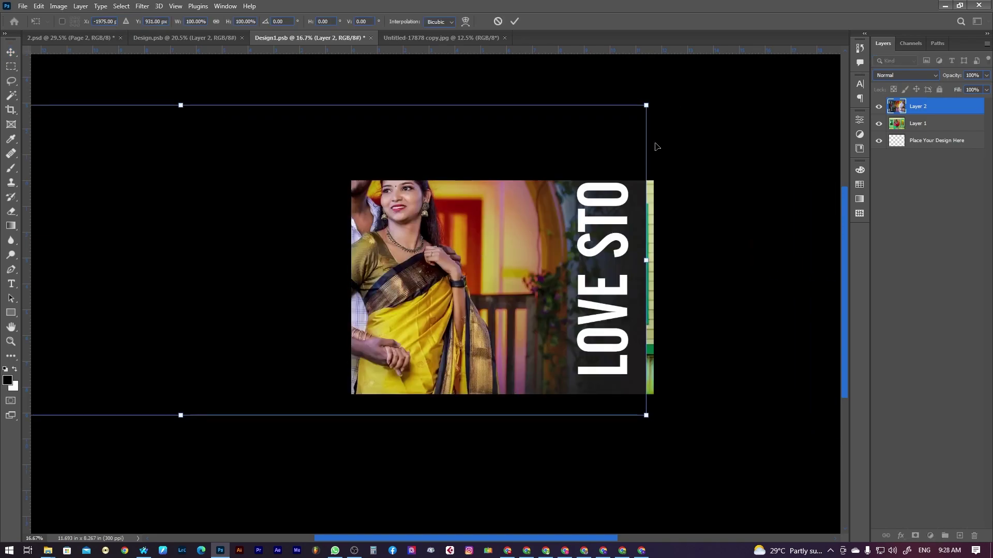
left_click_drag(645, 101, 523, 148)
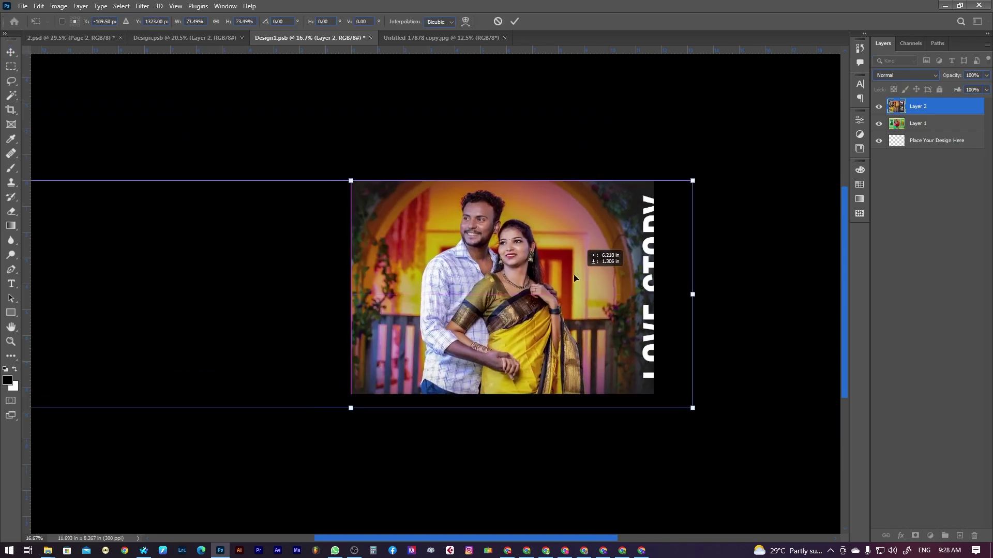
left_click_drag(417, 242, 548, 274)
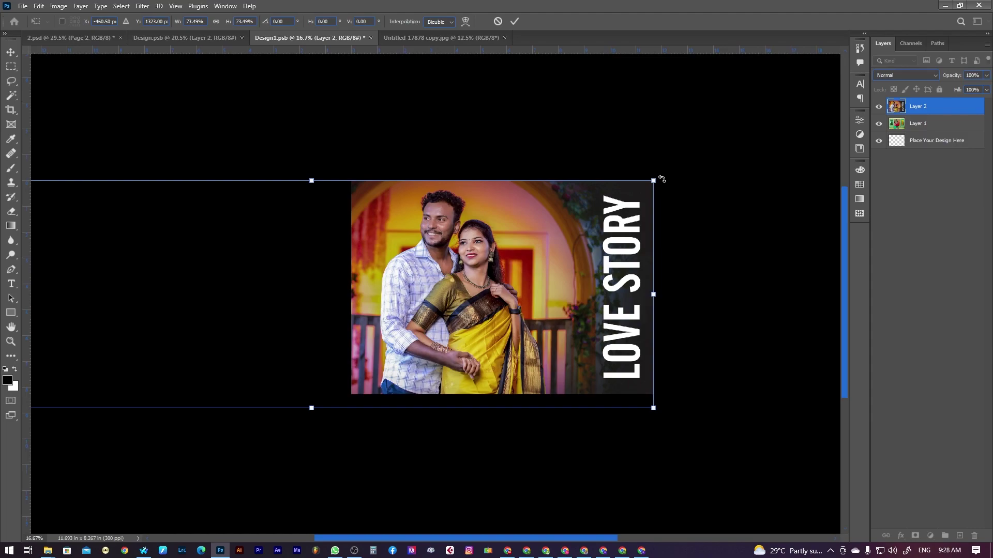
left_click_drag(654, 181, 645, 183)
left_click_drag(599, 246, 607, 240)
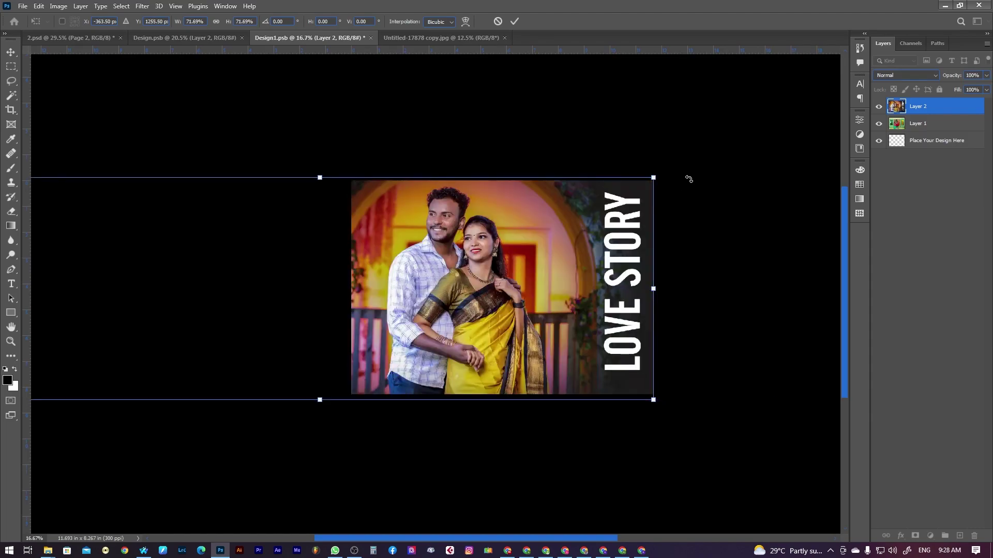
left_click_drag(655, 176, 650, 180)
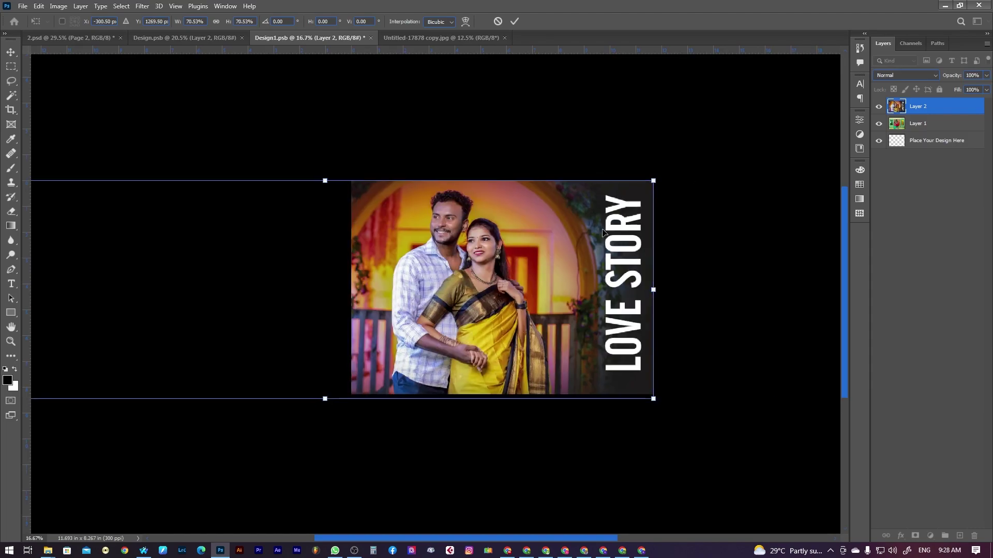
key("Return")
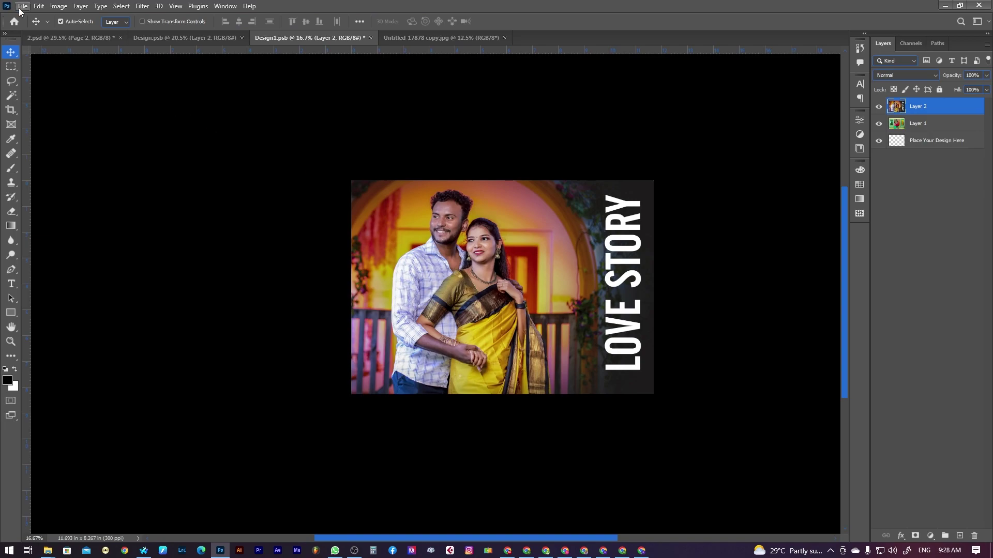
left_click(21, 6)
left_click(47, 121)
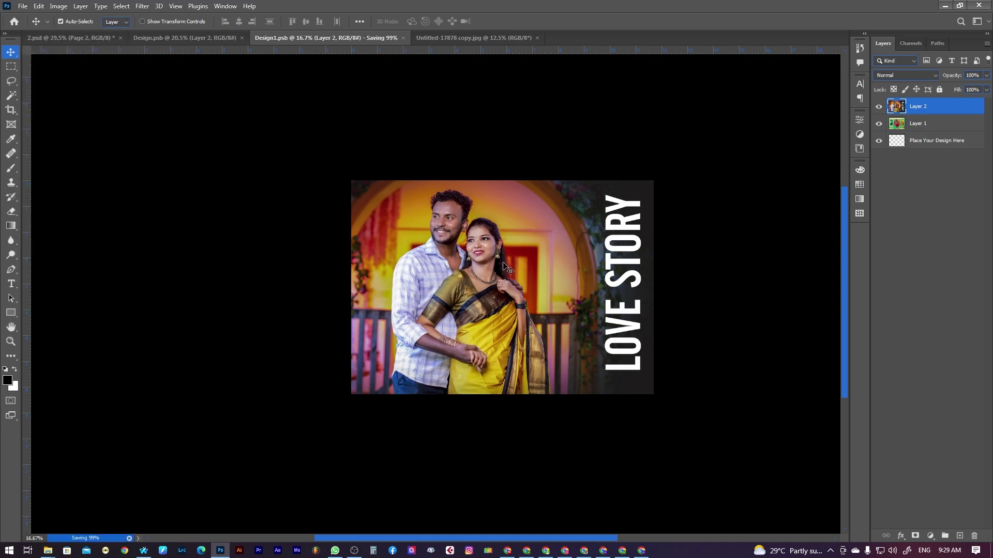
Return to the 2.psd mockup showing the pre-wedding banner left and LOVE STORY couple right
left_click(89, 39)
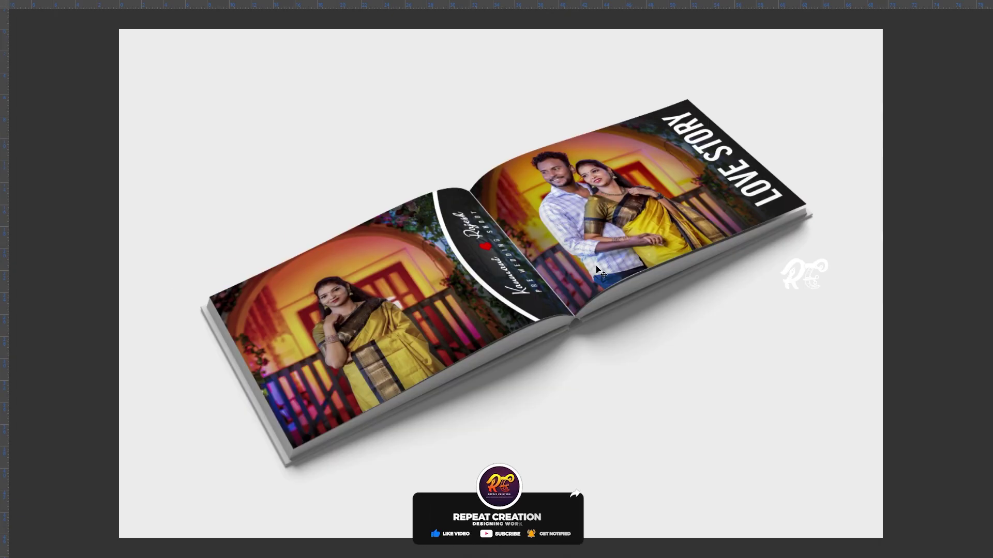